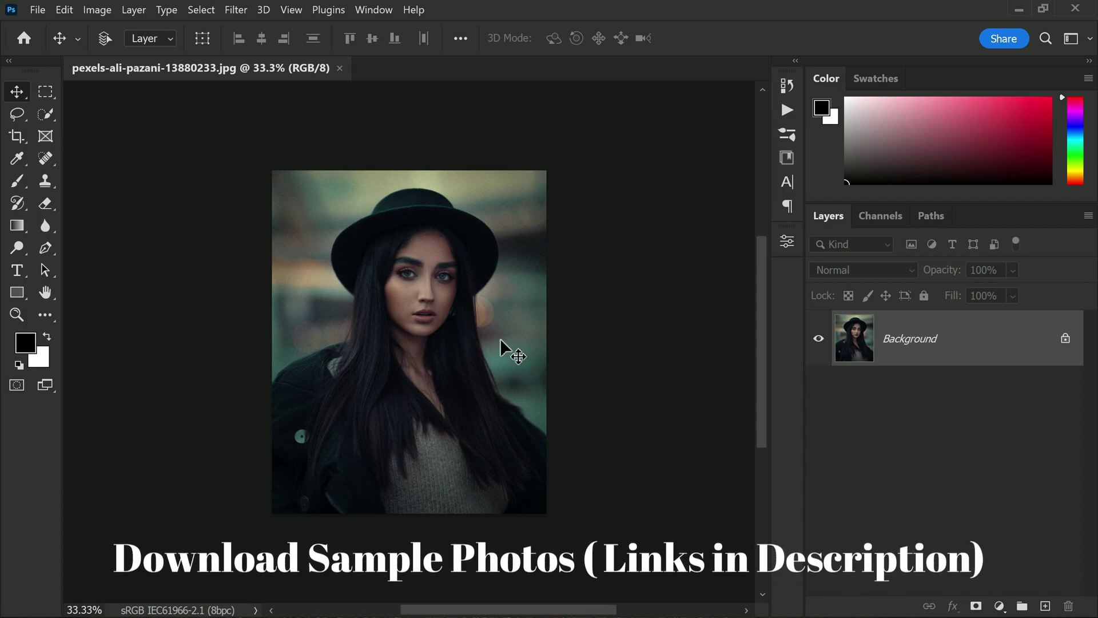
Isolate the woman in the black hat with Select and Mask, output as a layer mask on Layer 0
left_click(205, 10)
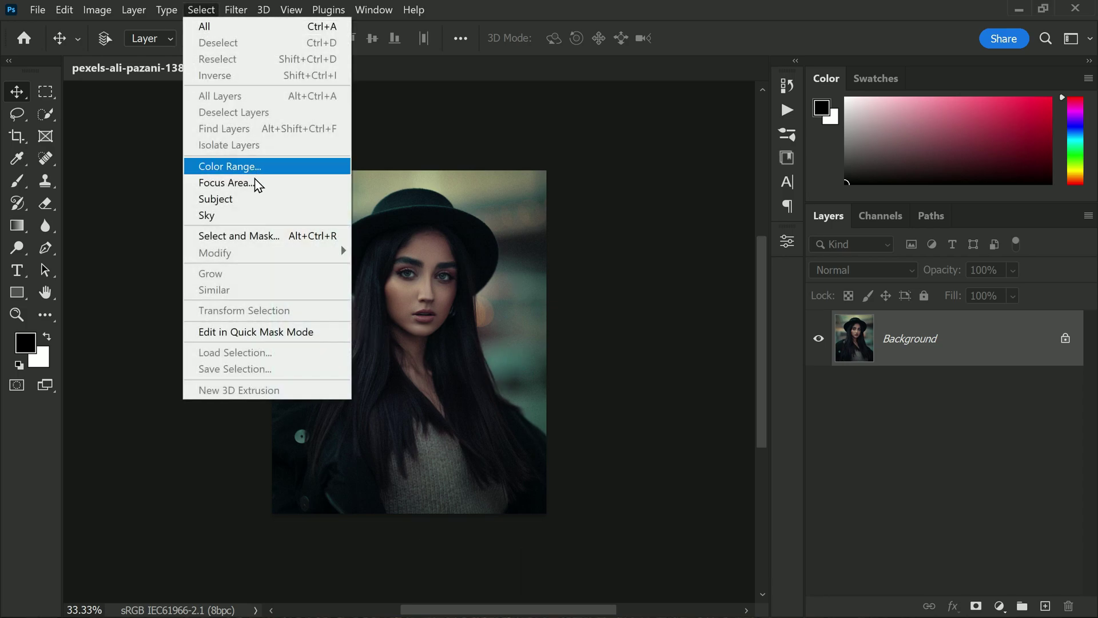
left_click(268, 236)
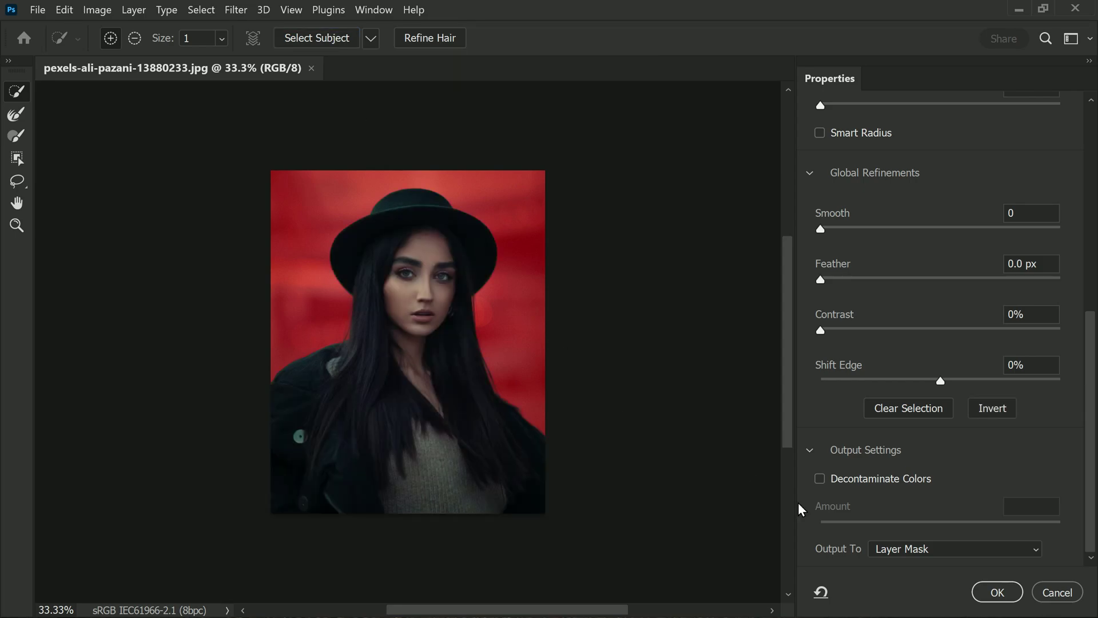
left_click(997, 592)
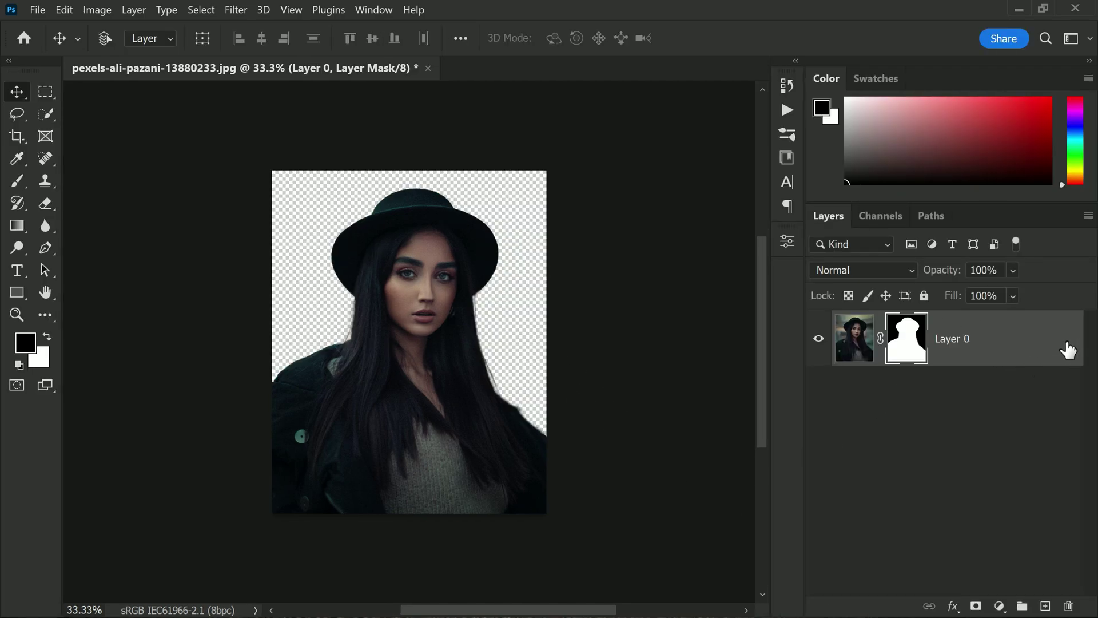
On the portrait layer, test excluding the red, green and blue channels in Blending Options
left_click(854, 338)
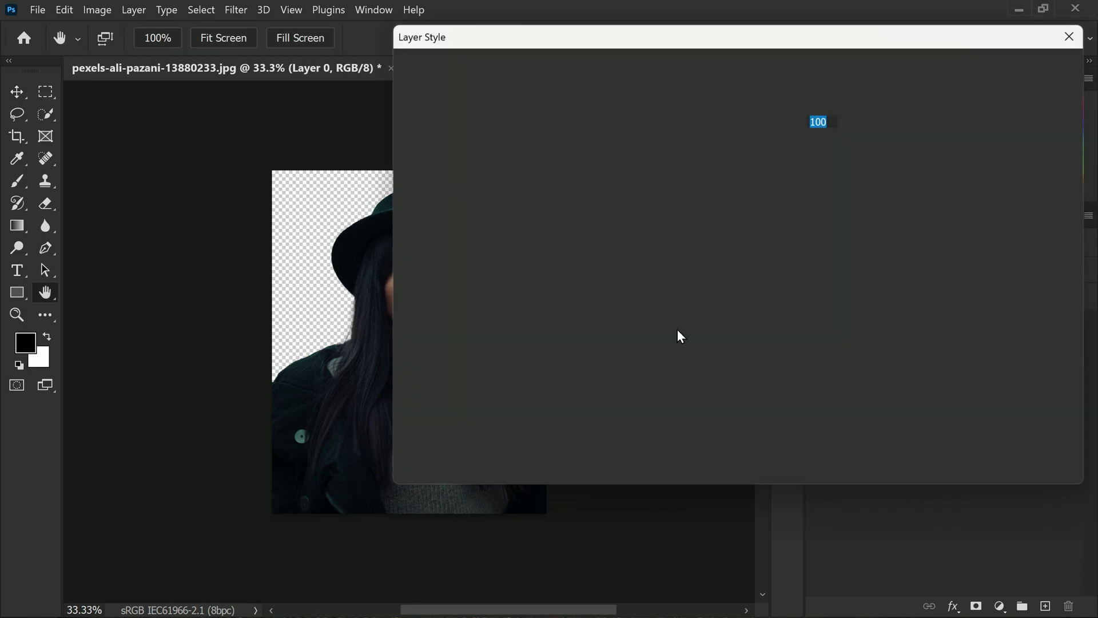
left_click_drag(715, 35, 865, 41)
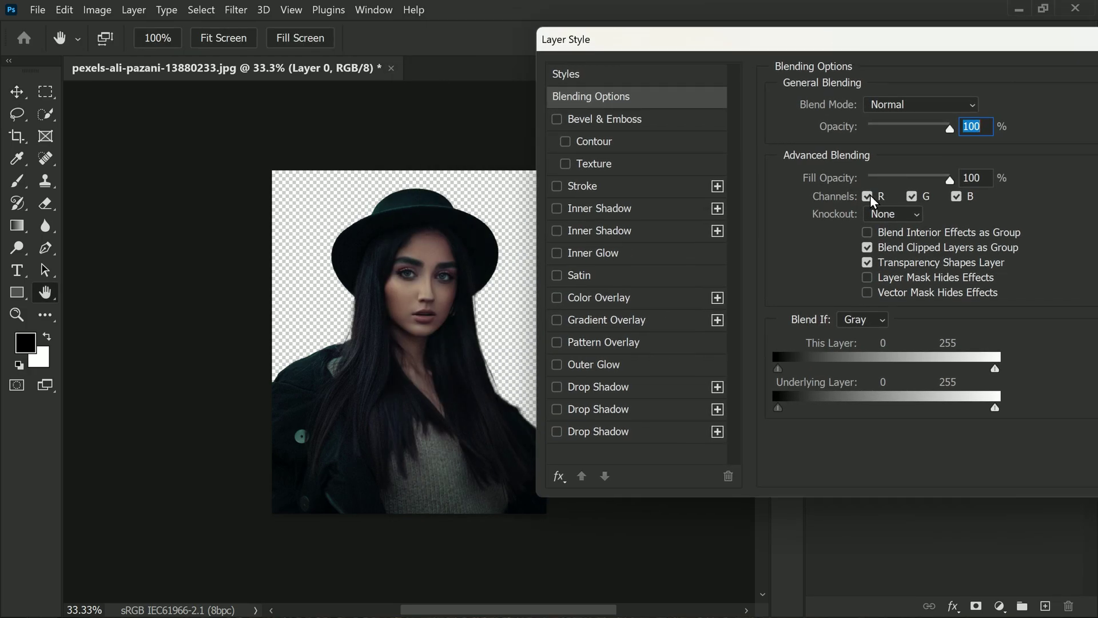
left_click(870, 196)
left_click(868, 197)
left_click(912, 196)
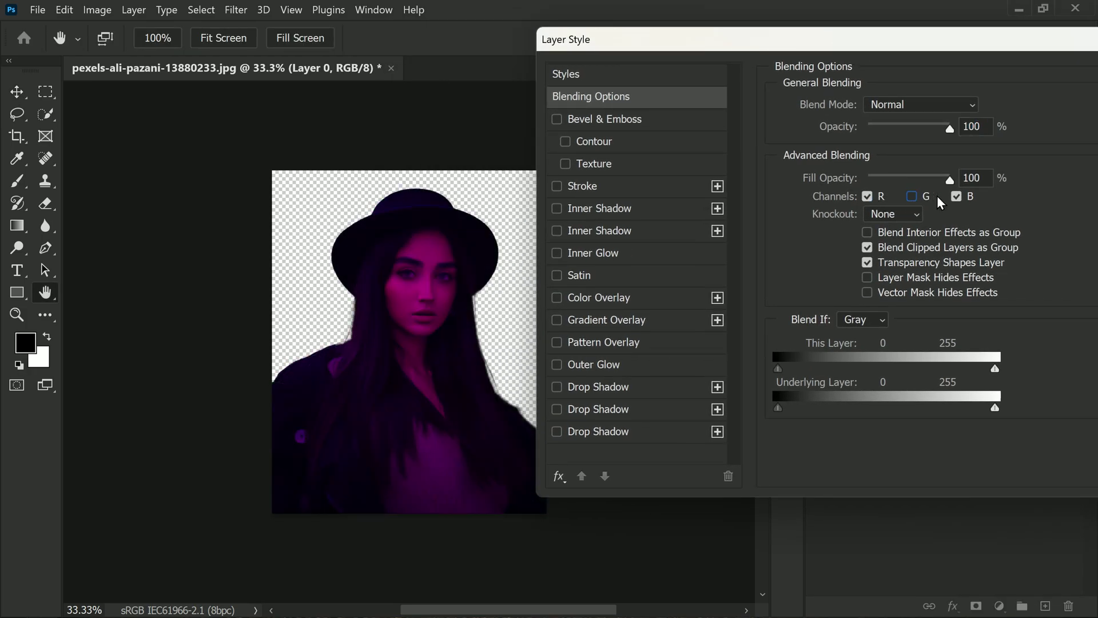
left_click(957, 197)
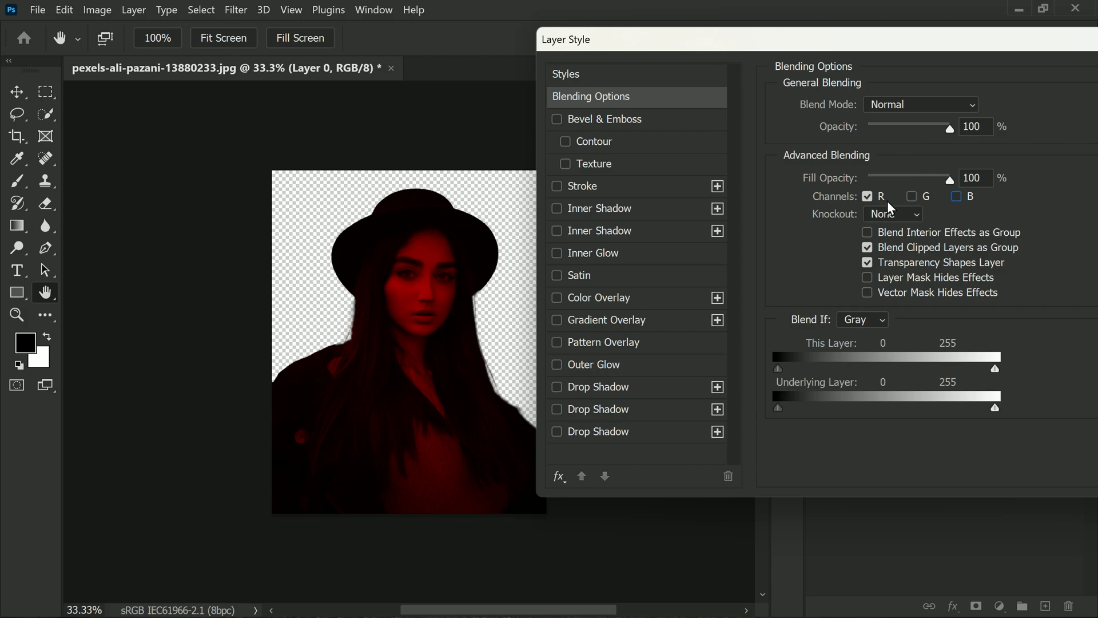
Restore green and blue and leave only red unchecked for a cyan-green tint
left_click(919, 197)
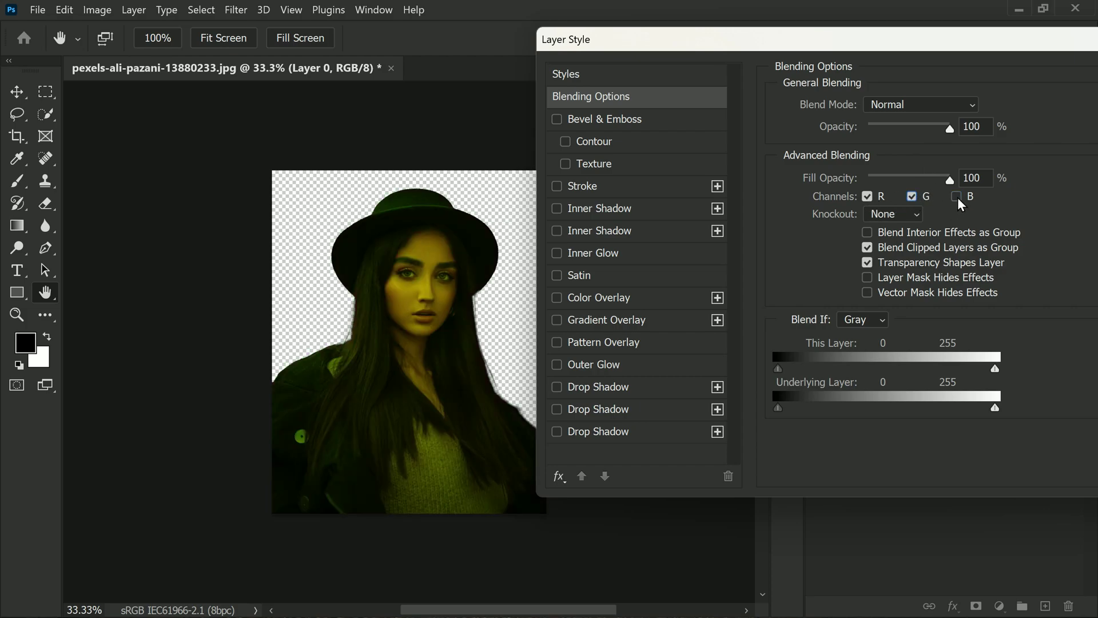
left_click(957, 196)
left_click(868, 196)
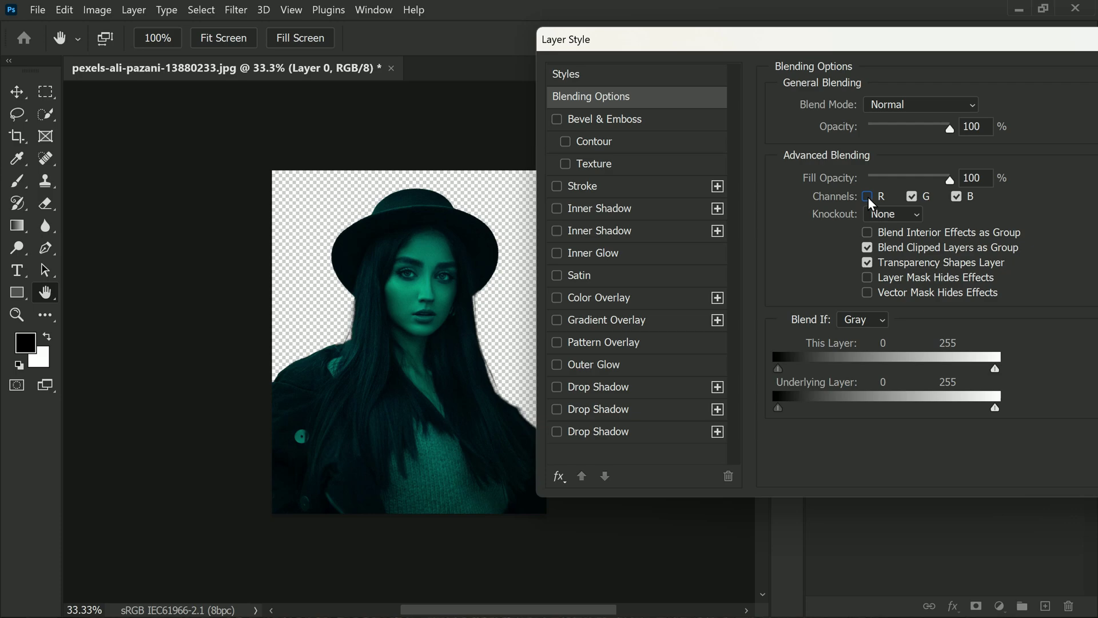
left_click_drag(984, 32, 862, 57)
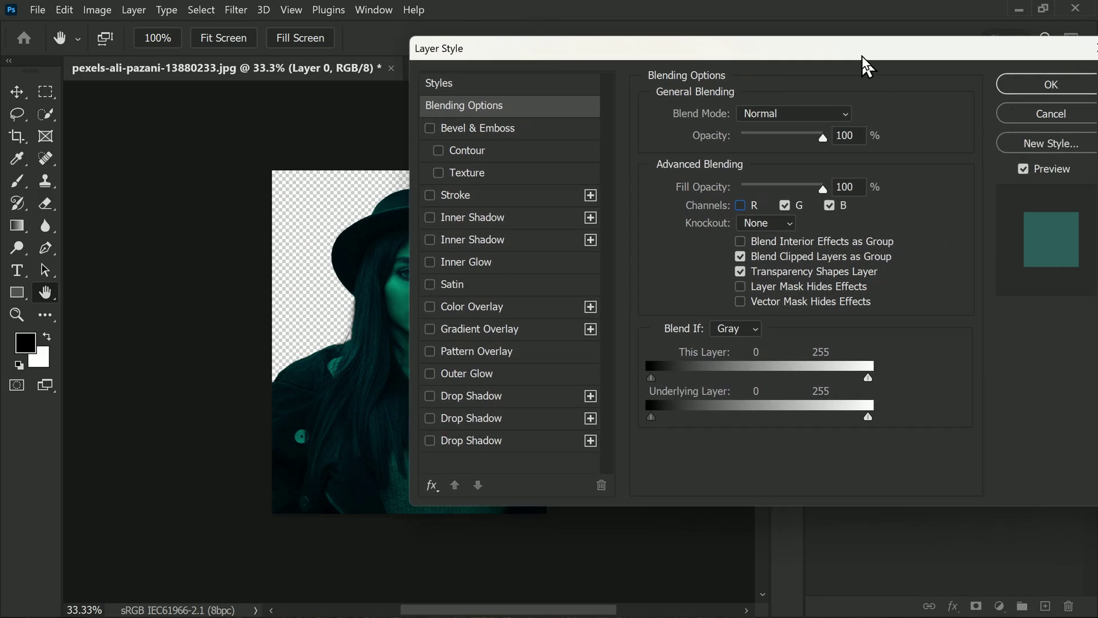
left_click(1028, 85)
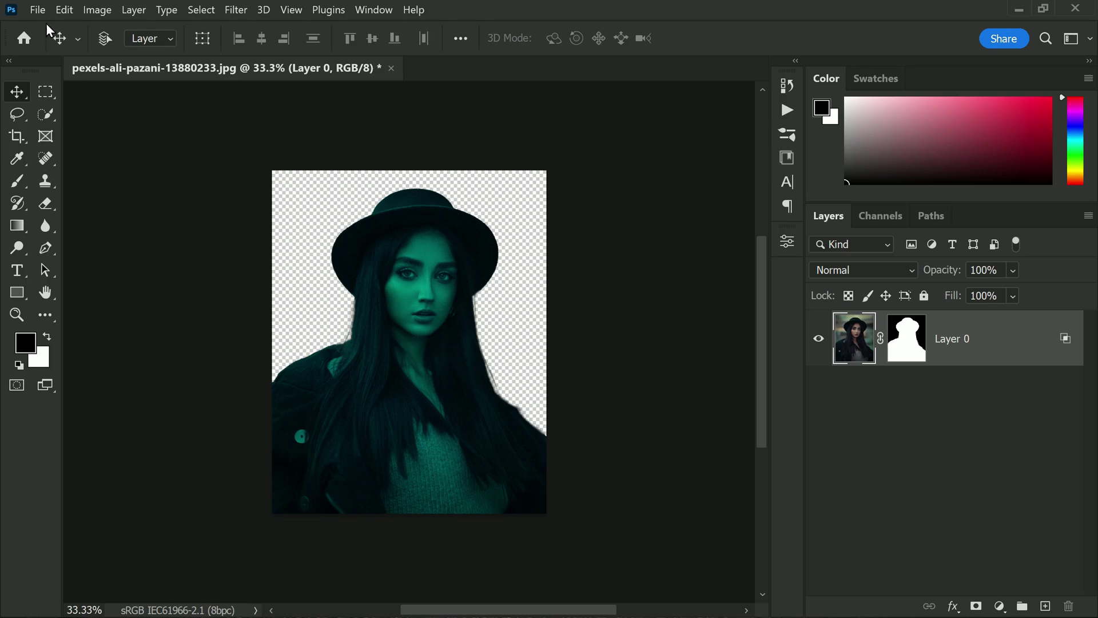
left_click(37, 10)
Embed the photo pexels-ali-pazani-13880229 as a new layer above Layer 0
left_click(126, 350)
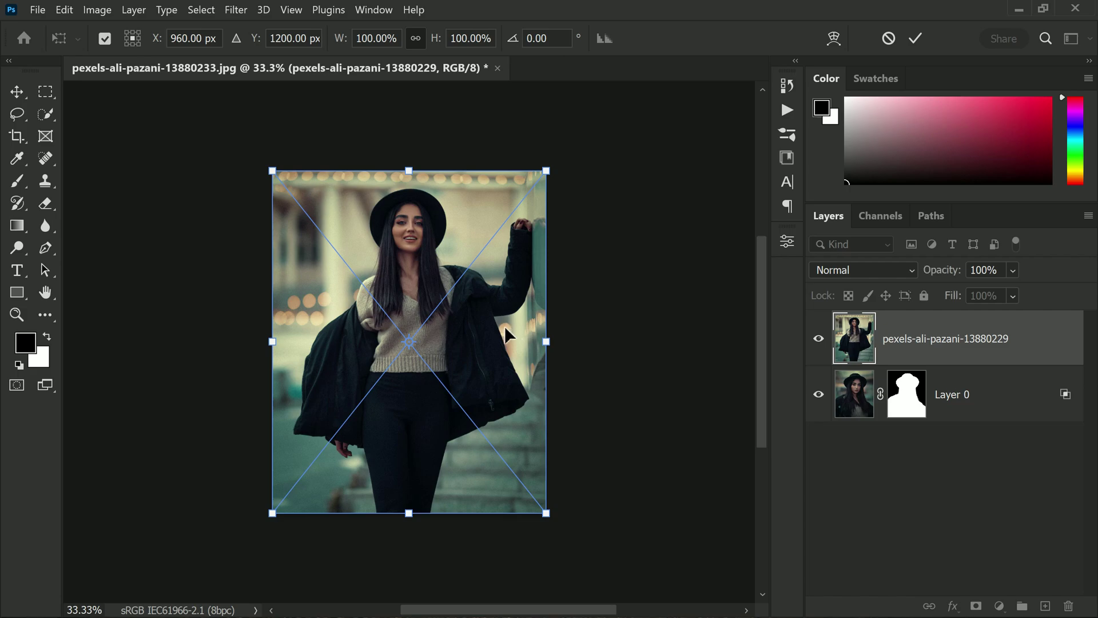
key("Return")
left_click(201, 10)
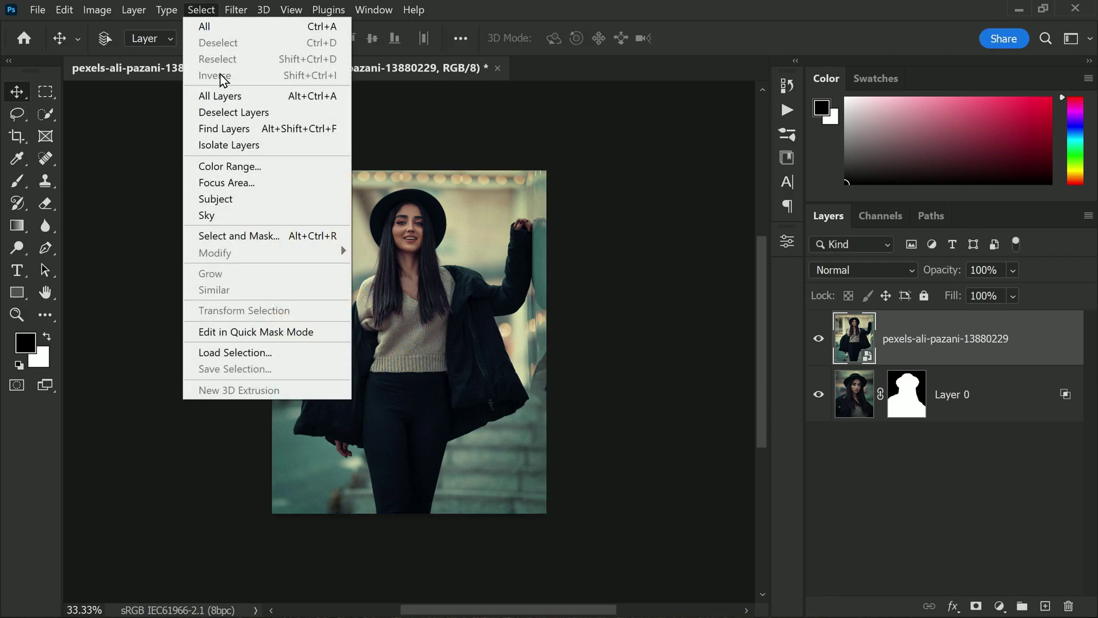
Isolate the second woman with Select and Mask output to a layer mask, then select her image thumbnail
left_click(246, 236)
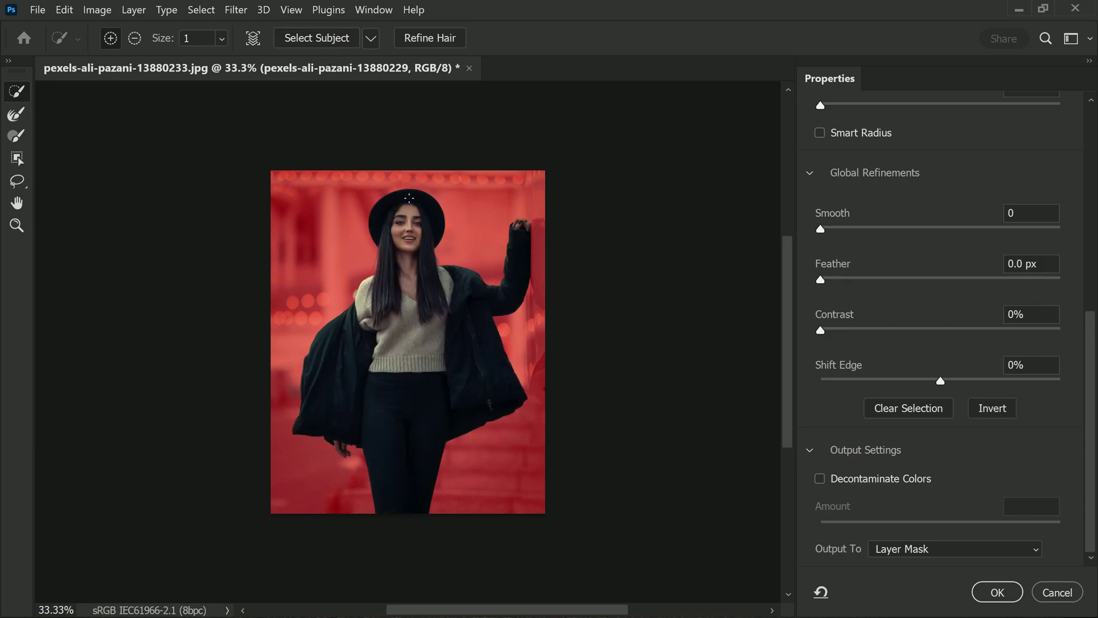
left_click(995, 591)
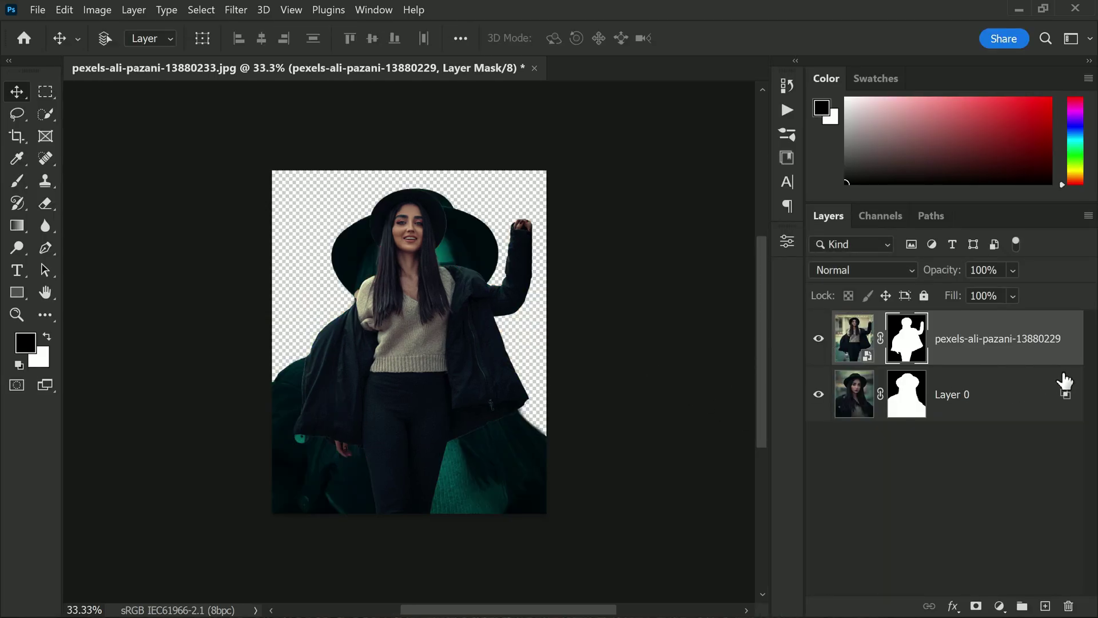
left_click(1078, 354)
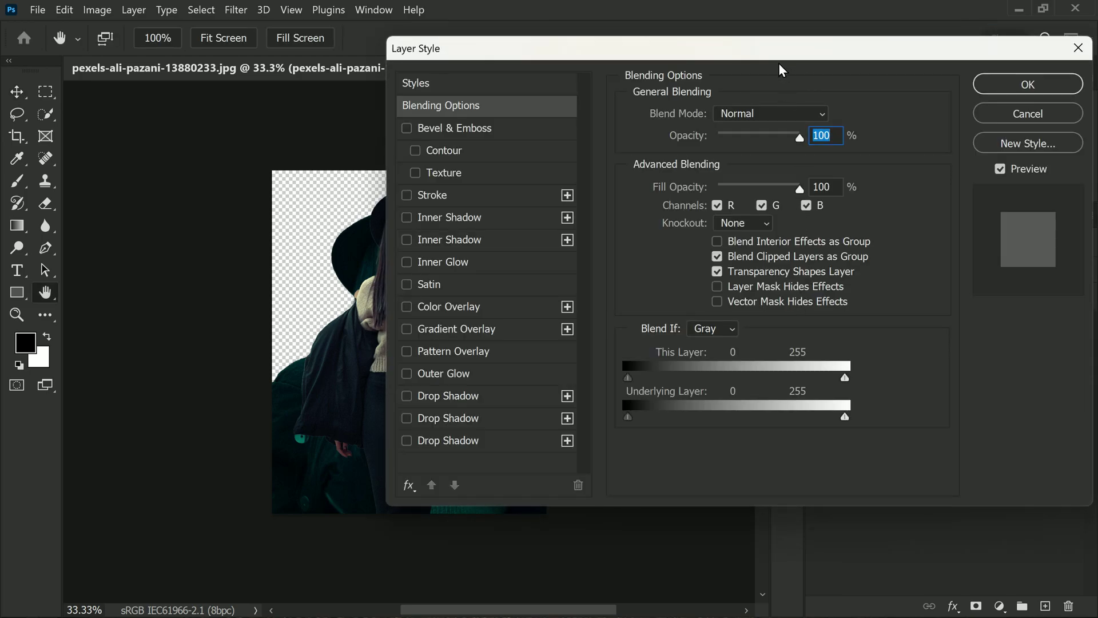
Uncheck the G and B channels in the second photo's Blending Options so only red blends
left_click_drag(779, 64, 929, 83)
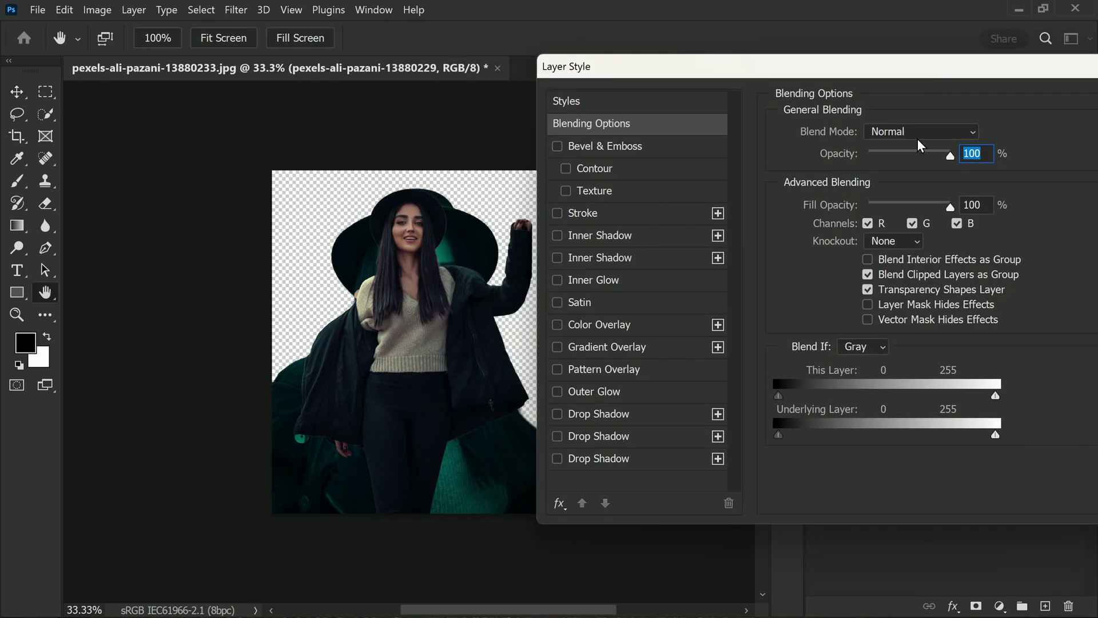
left_click(911, 223)
left_click(956, 224)
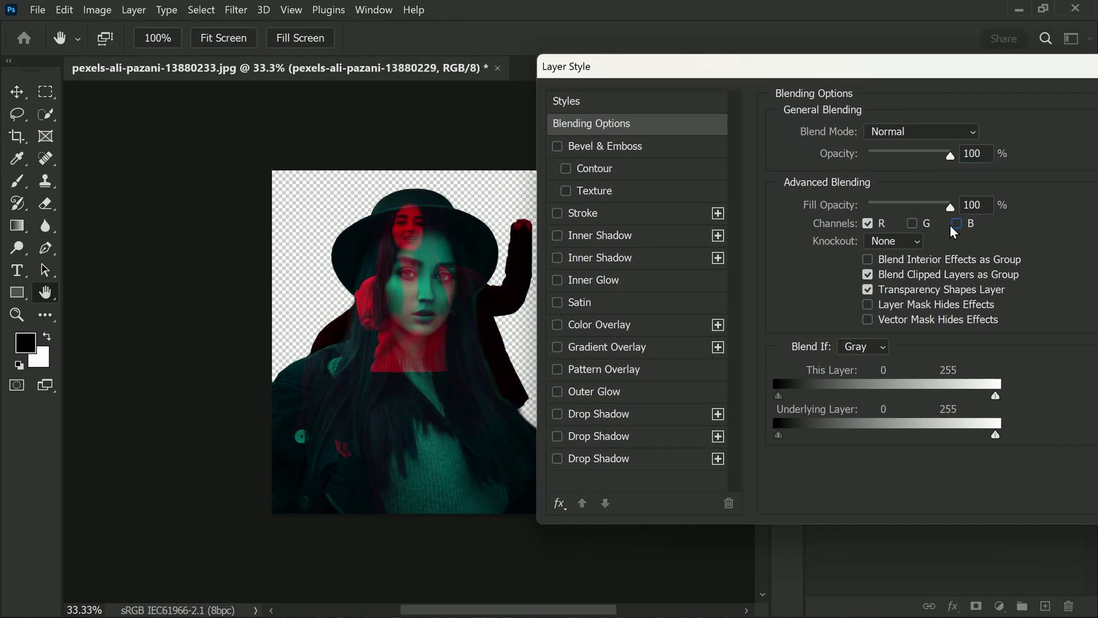
left_click_drag(901, 73, 771, 93)
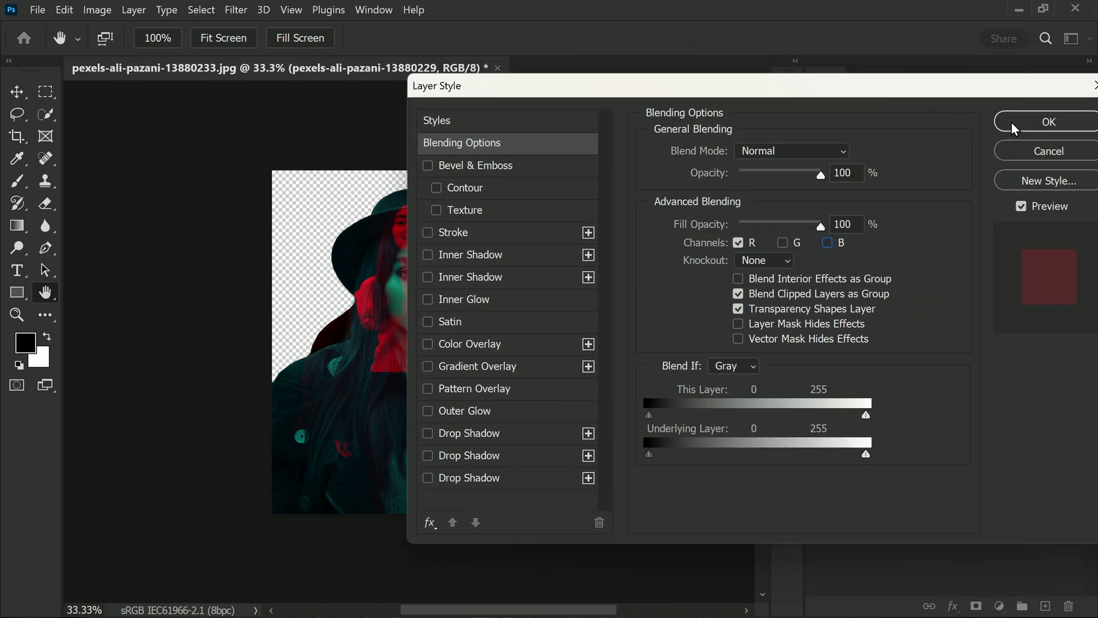
left_click(1024, 121)
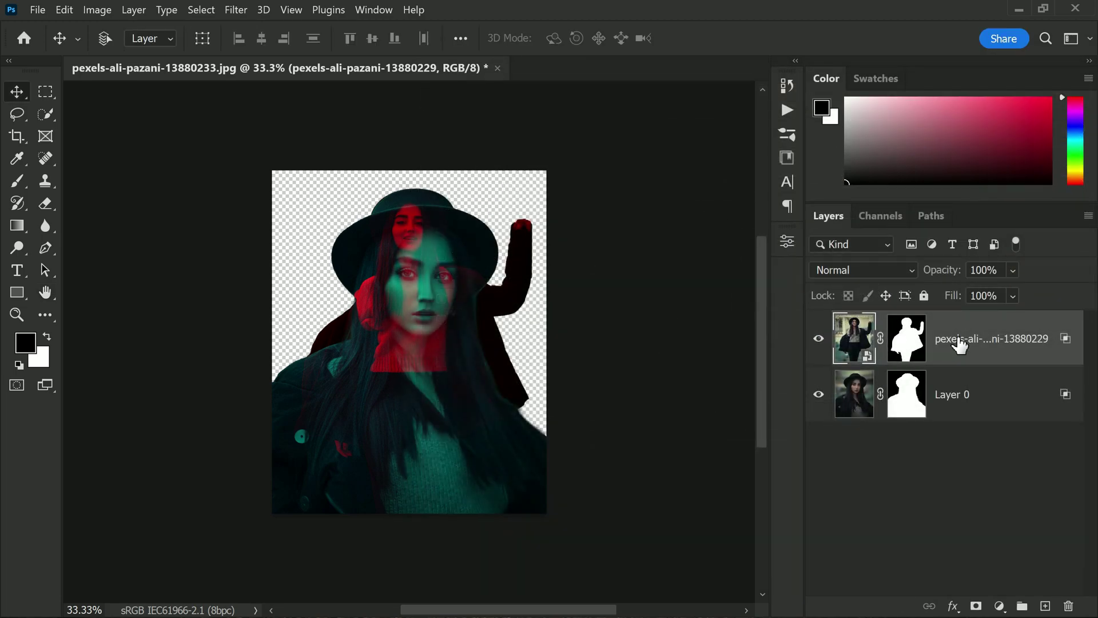
key("ctrl+t")
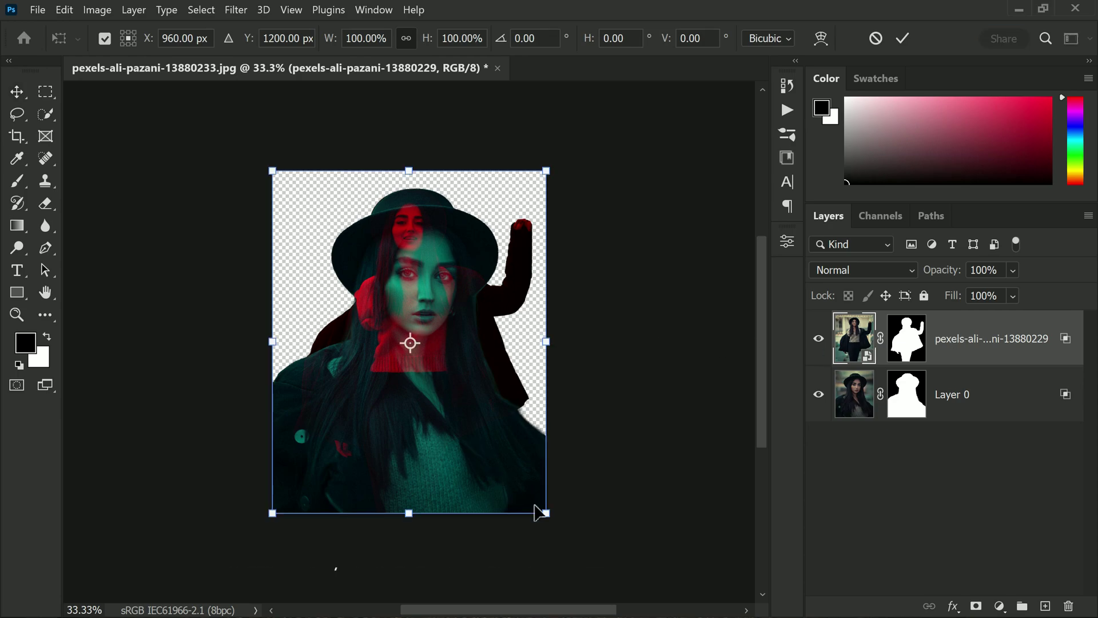
Enlarge the red photo to about 176%, move it left and flip it horizontally
left_click_drag(546, 512, 835, 595)
left_click_drag(401, 514, 238, 383)
right_click(237, 384)
left_click(297, 351)
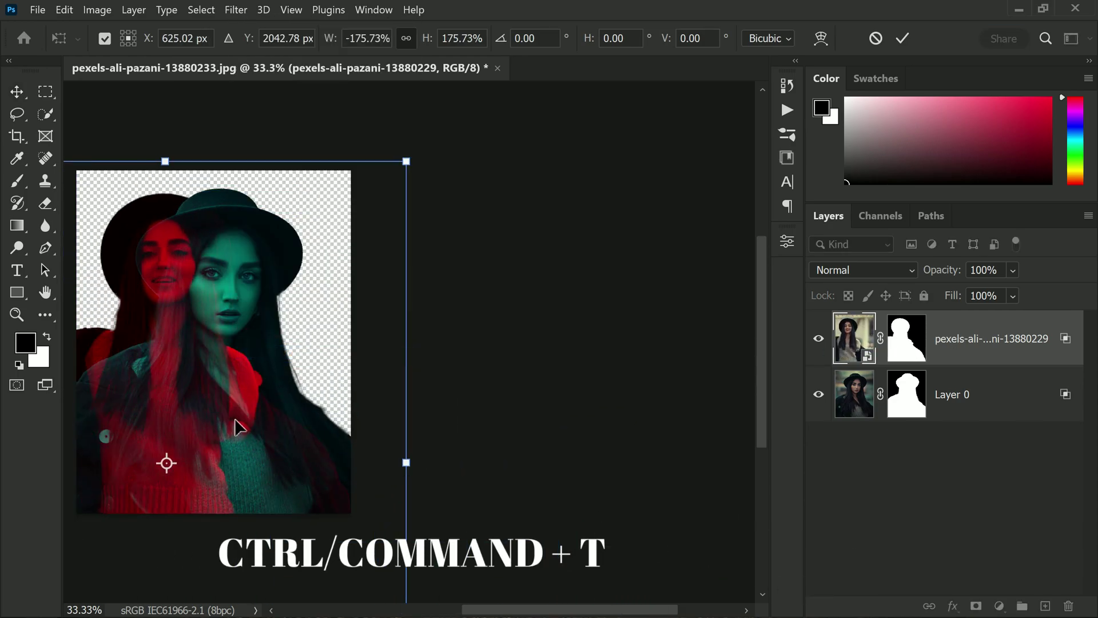
key("Return")
Nudge the top portrait and shift the Layer 0 portrait to the right
scroll(343, 344, "down", 5)
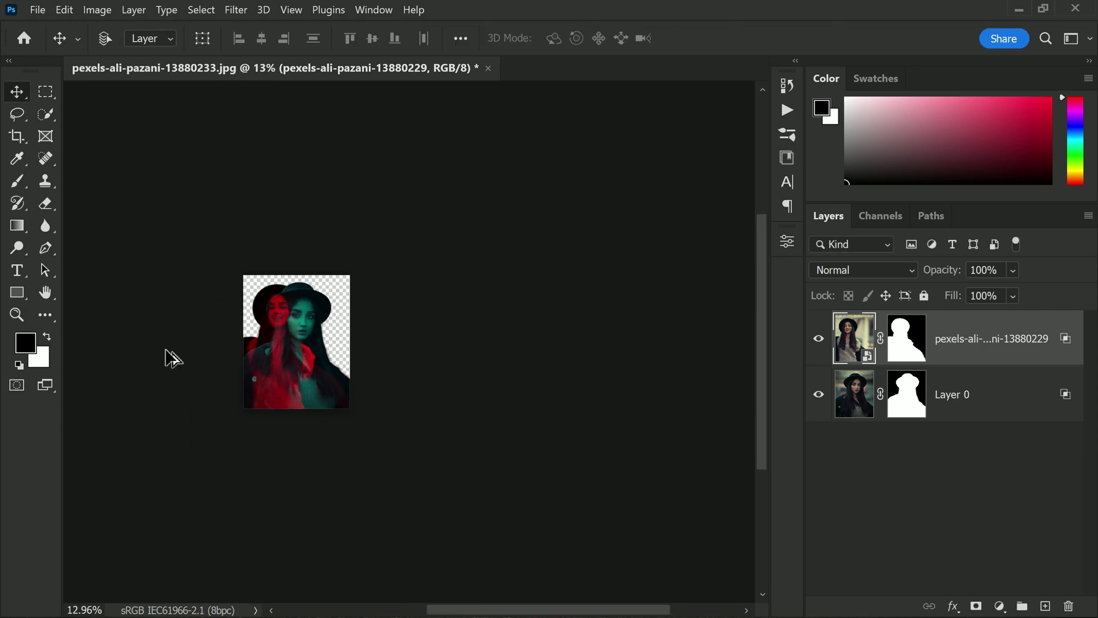
scroll(317, 345, "up", 5)
mouse_move(238, 389)
left_mouse_down()
mouse_move(358, 410)
mouse_move(318, 417)
mouse_move(221, 400)
mouse_move(235, 405)
left_mouse_up()
left_click(972, 400)
left_click_drag(306, 343, 357, 344)
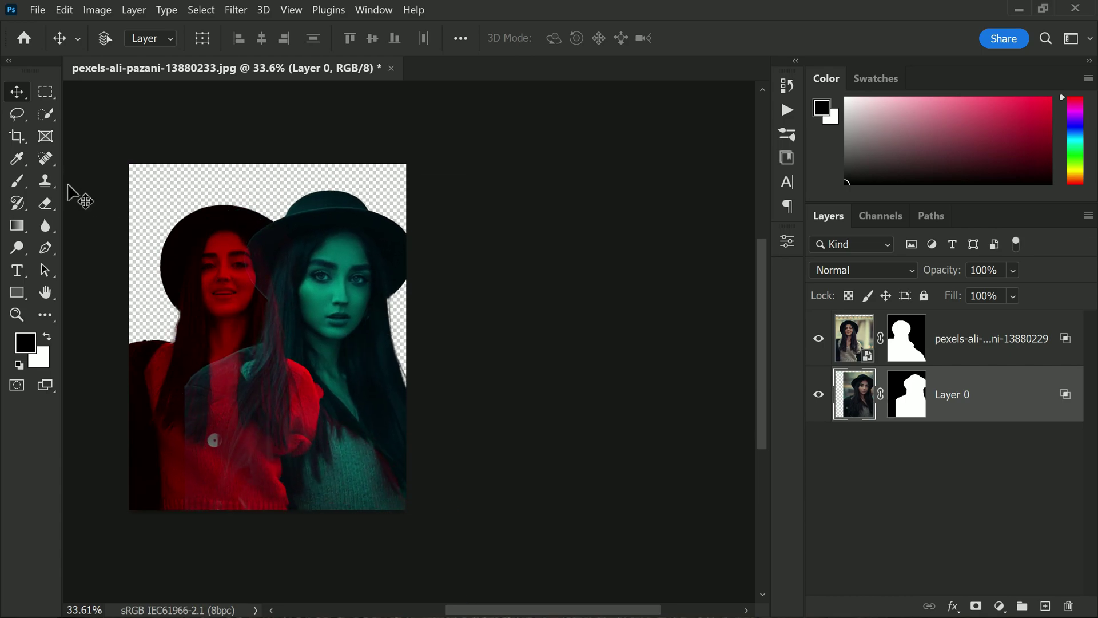
left_click(16, 137)
Extend the crop box on the right and left sides to widen the canvas
left_click_drag(441, 352, 445, 364)
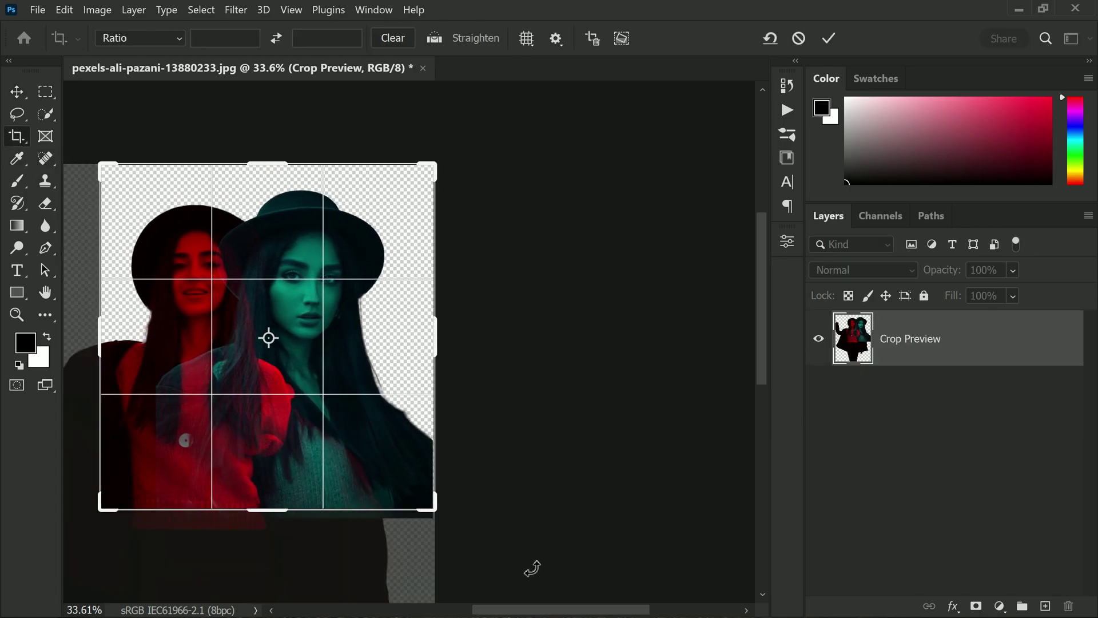
scroll(432, 602, "left", 5)
left_click_drag(525, 339, 465, 352)
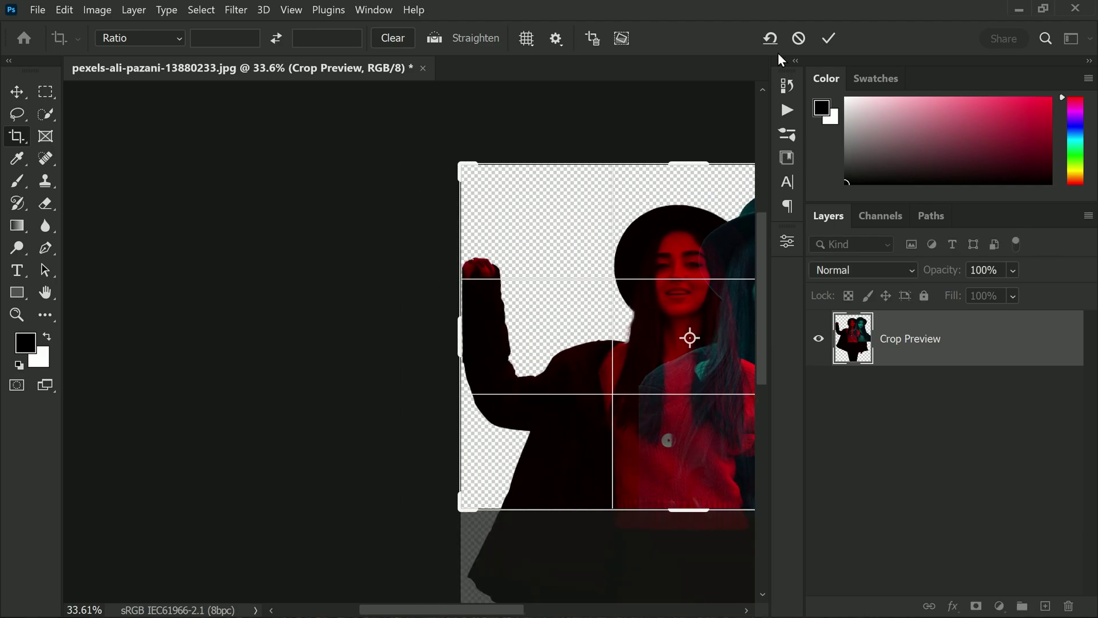
left_click(828, 38)
Crop again to widen the canvas further on the right
scroll(135, 343, "down", 3)
scroll(483, 373, "up", 5)
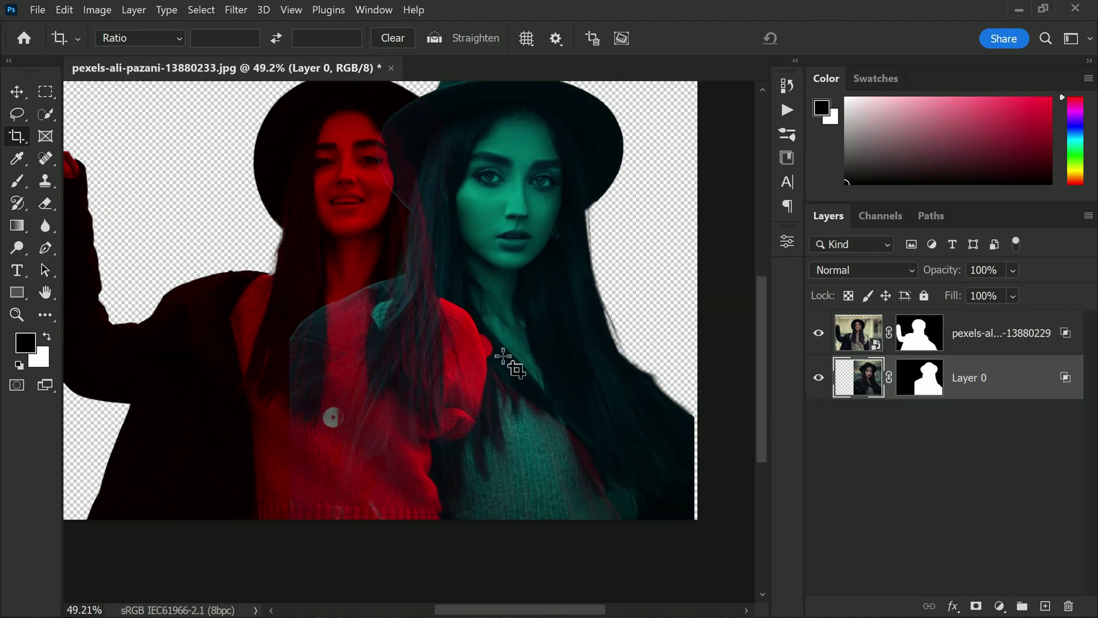
scroll(343, 372, "down", 2)
left_click(630, 318)
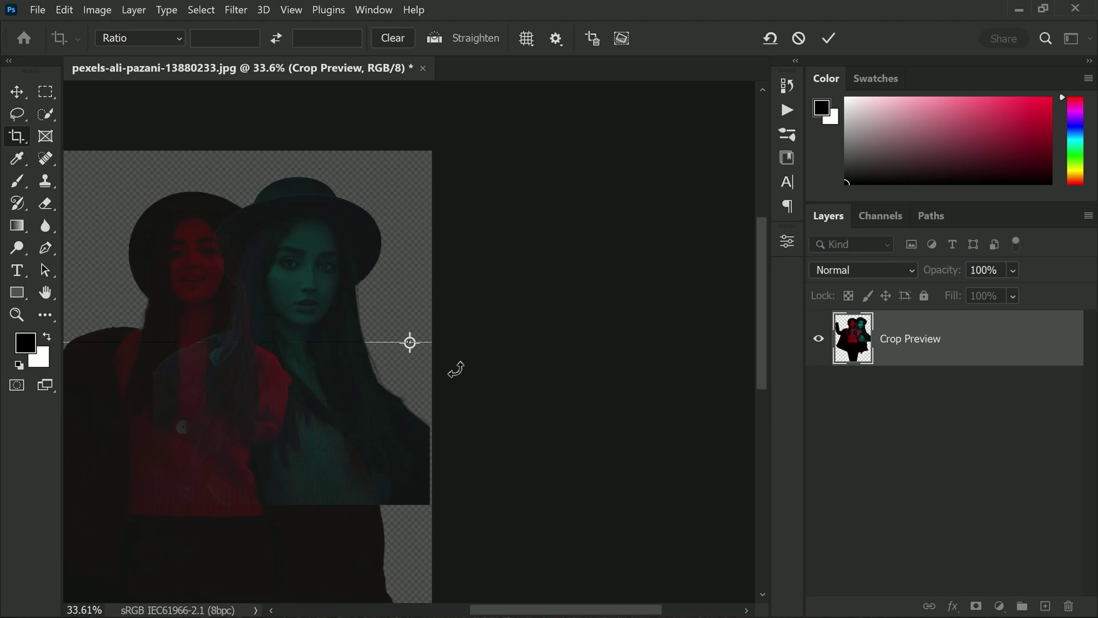
left_click_drag(577, 342, 636, 342)
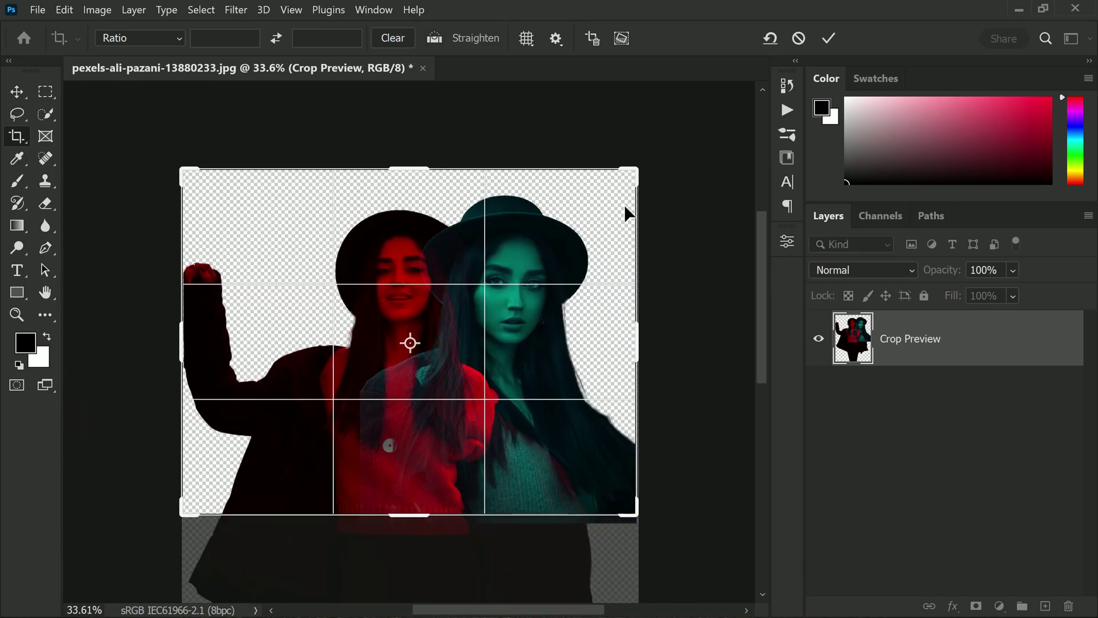
left_click(836, 39)
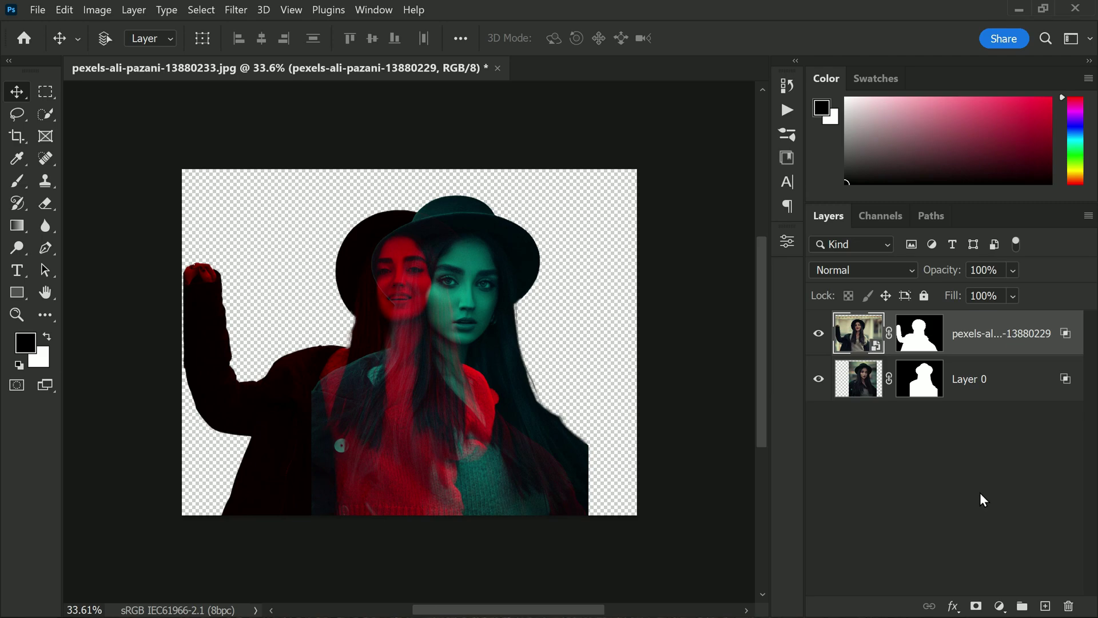
left_click(999, 606)
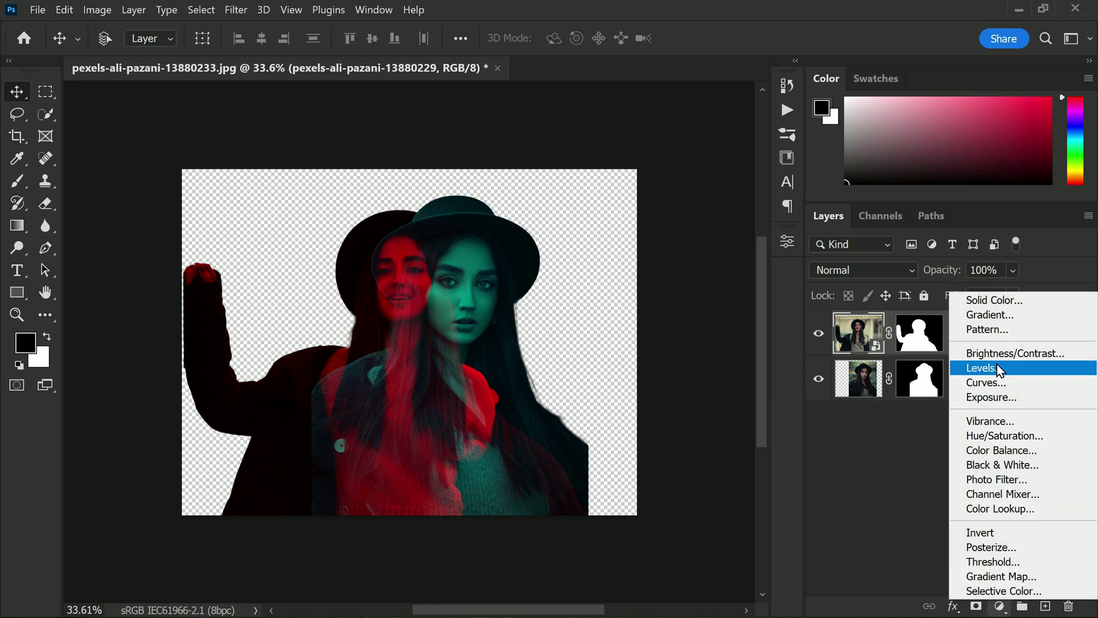
Add a black Solid Color fill layer and move Color Fill 1 below Layer 0
left_click(1016, 302)
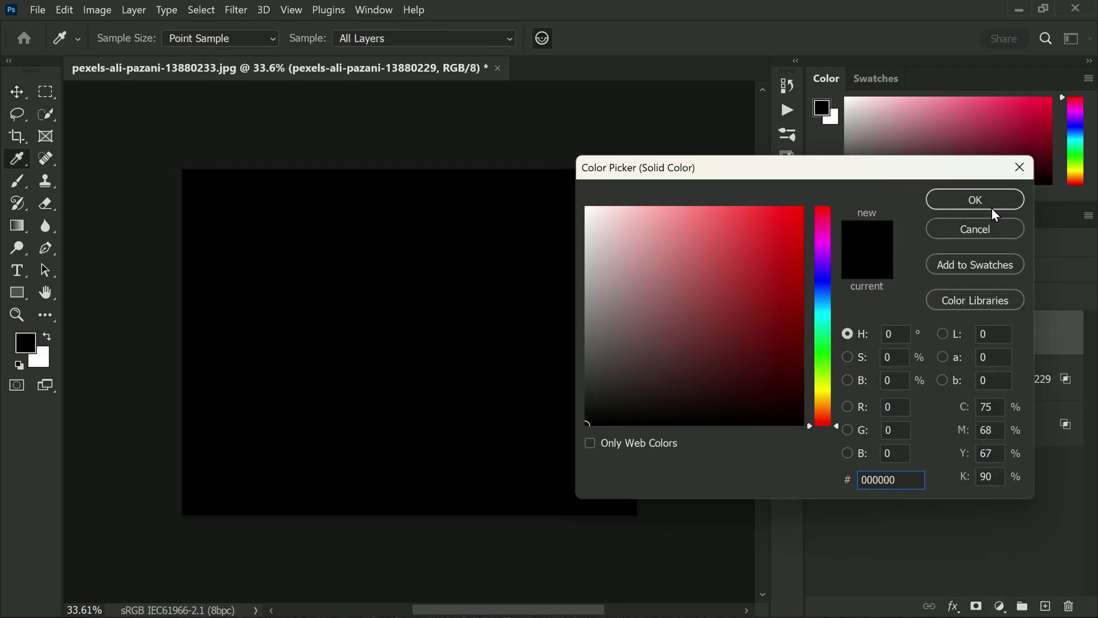
left_click(992, 207)
left_click_drag(1020, 336, 1014, 454)
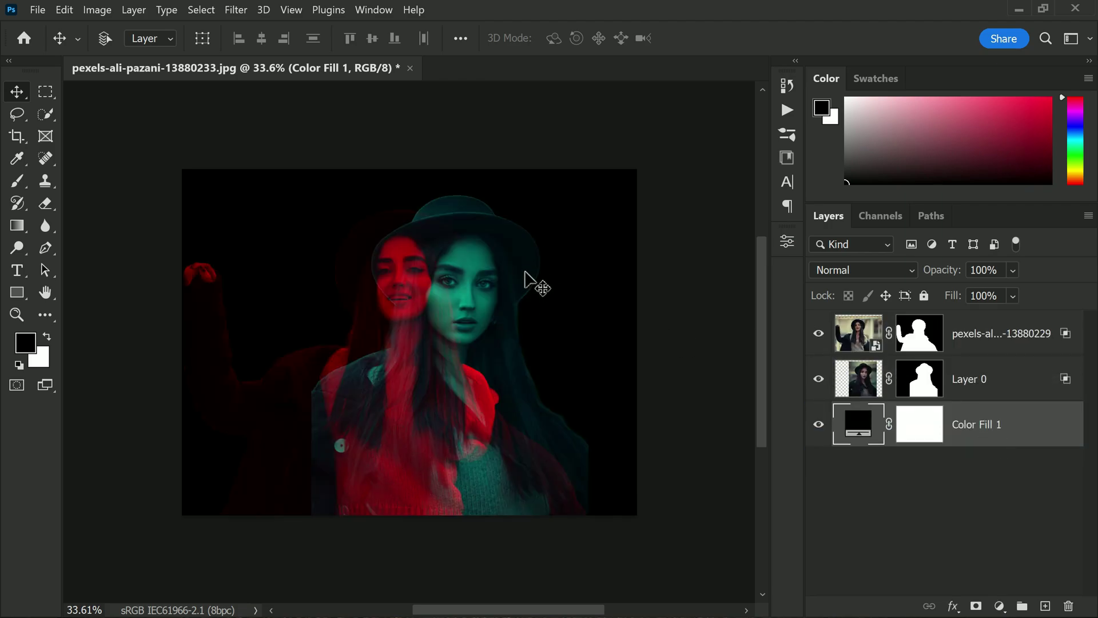
Recolour Color Fill 1 to the grey 4d4d4d and select that layer
double_click(858, 430)
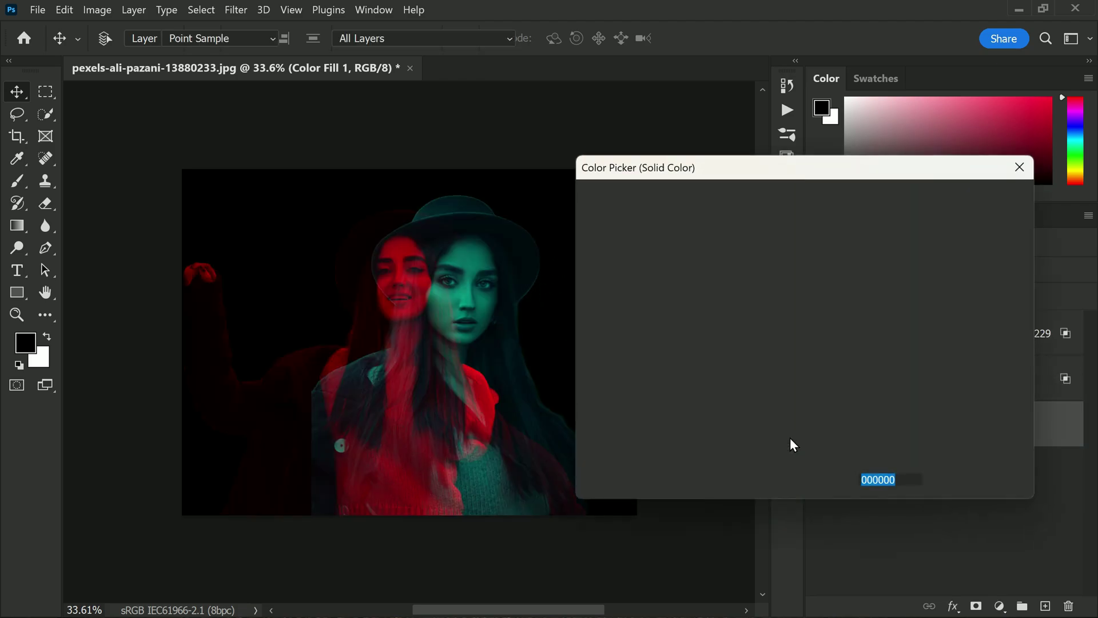
mouse_move(637, 375)
left_mouse_down()
mouse_move(593, 372)
mouse_move(571, 348)
mouse_move(571, 359)
left_mouse_up()
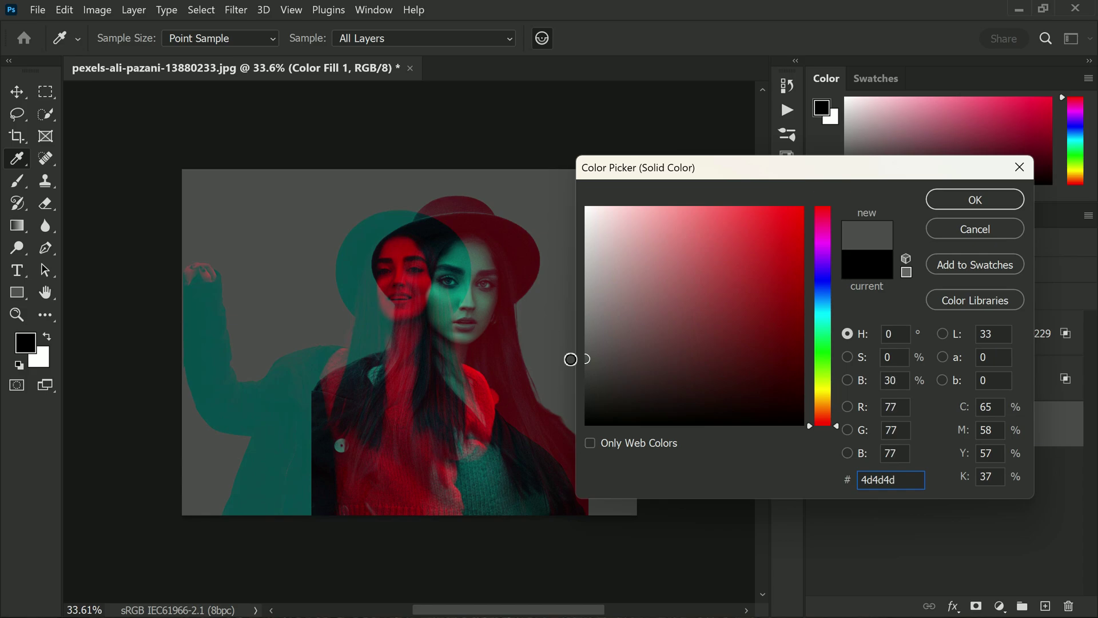
left_click(959, 195)
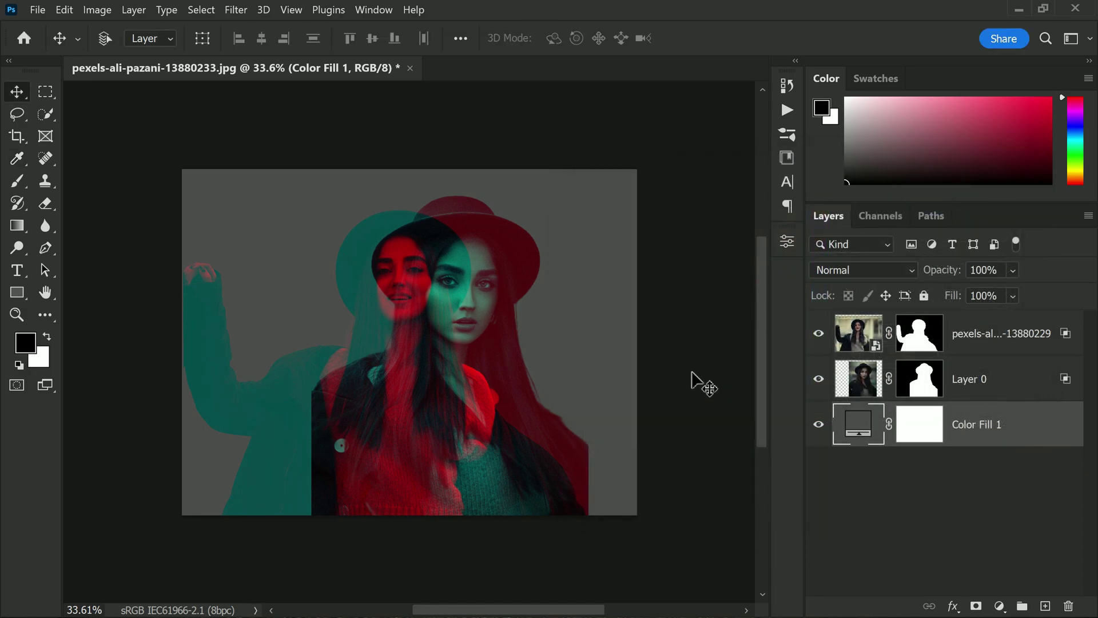
left_click(922, 506)
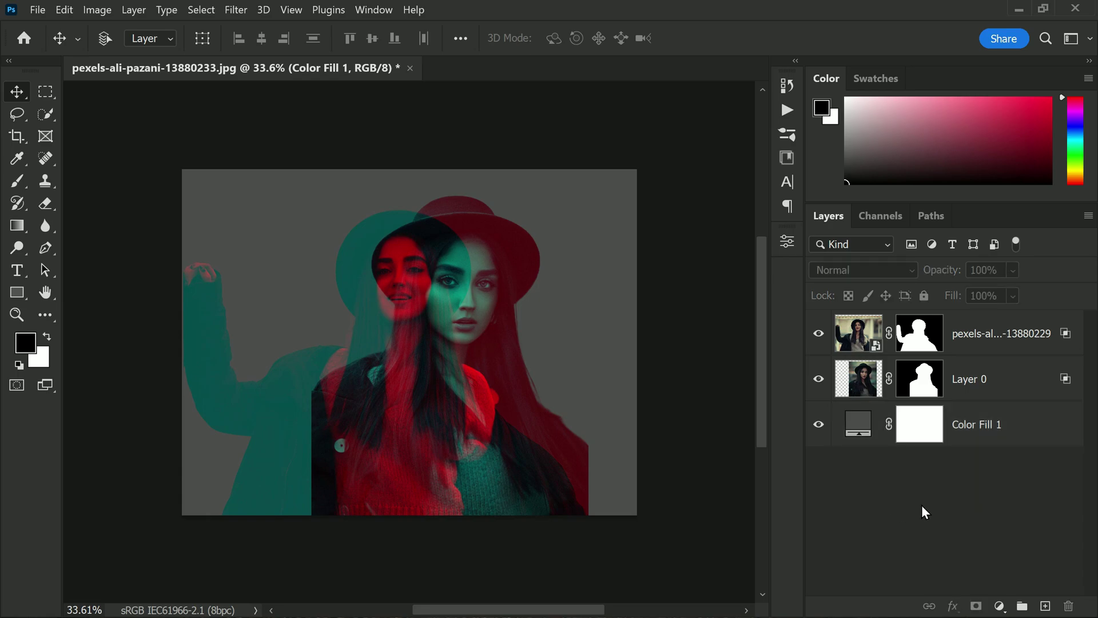
left_click(984, 426)
Add a second Solid Color fill layer using a dark red sampled from the image
left_click(1000, 606)
left_click(1010, 299)
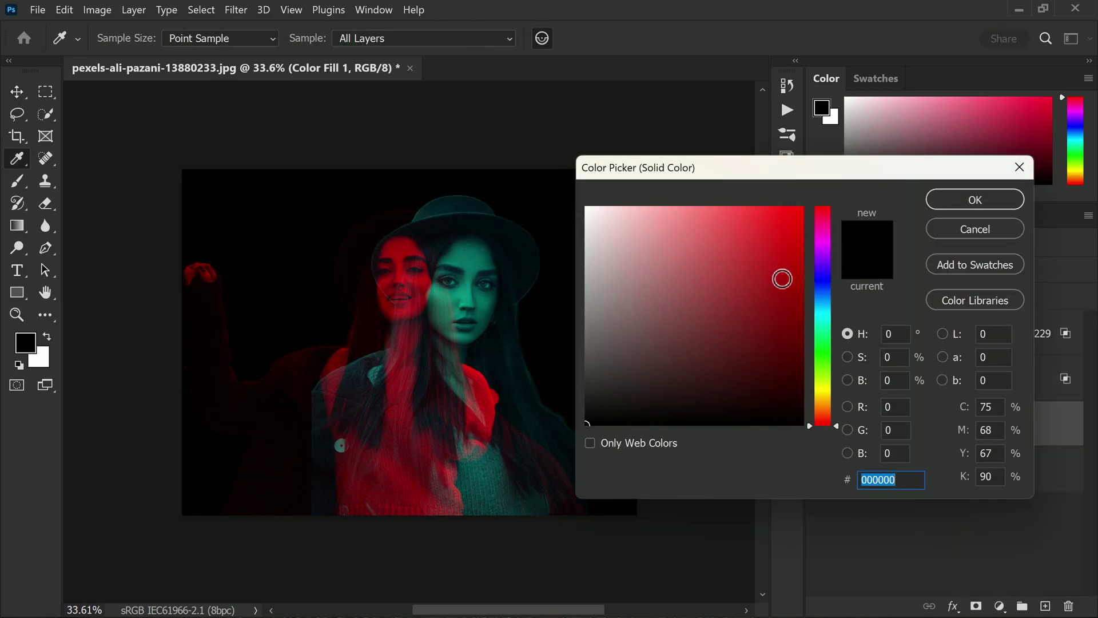
left_click_drag(515, 383, 522, 378)
left_click(975, 200)
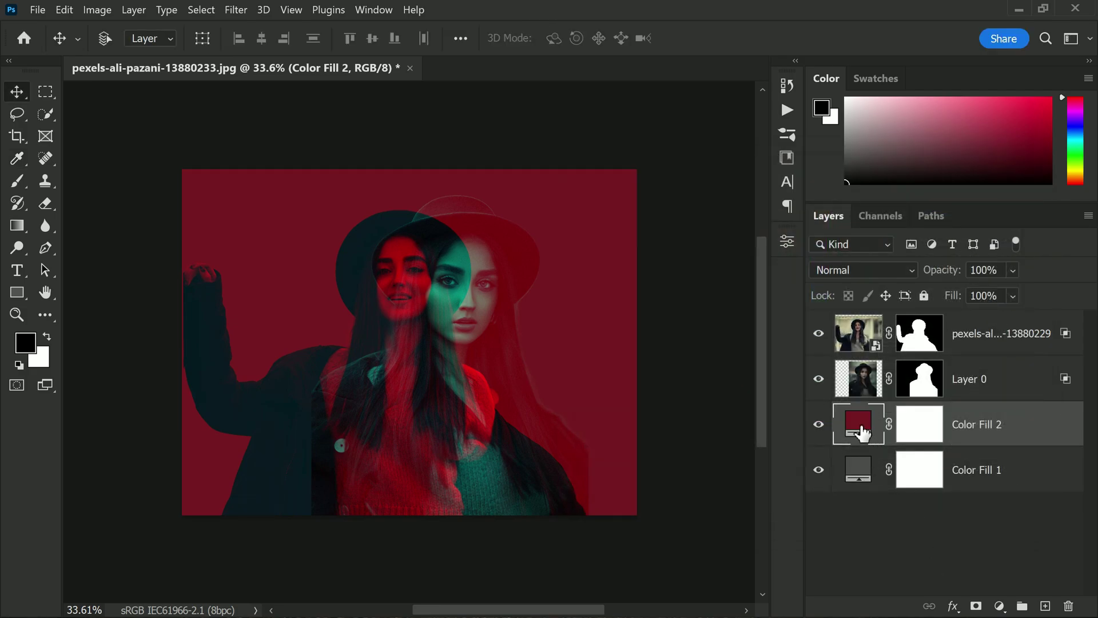
Try purple, yellow-green, orange, blue and magenta colours for Color Fill 2
double_click(863, 435)
left_click(819, 269)
left_click(701, 277)
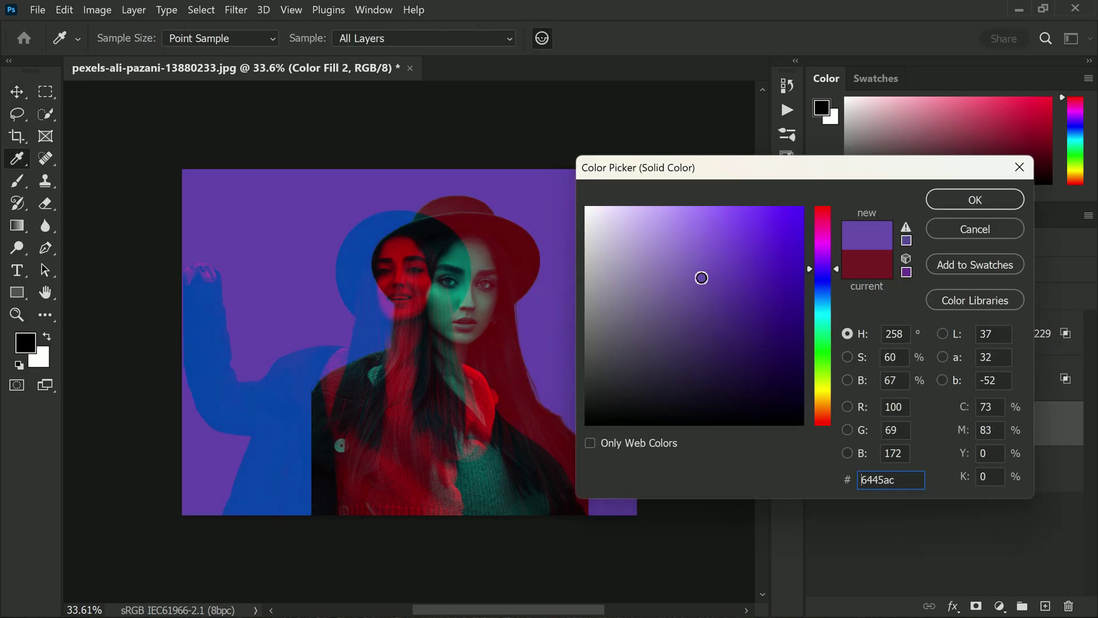
left_click(708, 288)
left_click(824, 386)
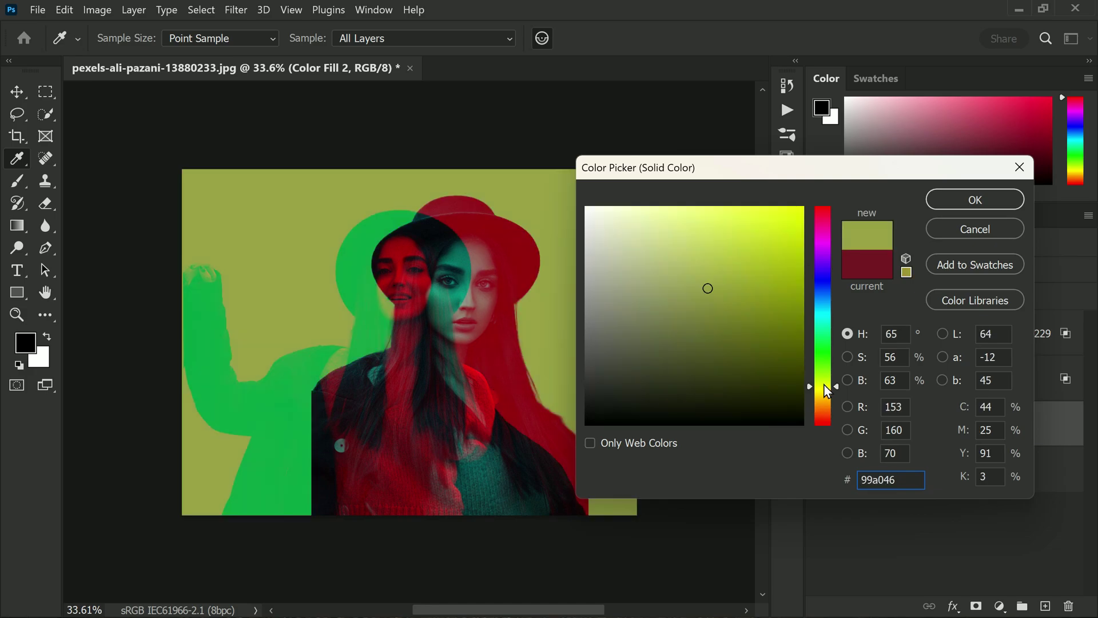
left_click(828, 414)
left_click(828, 288)
left_click(828, 235)
left_click(790, 348)
left_click(714, 366)
left_click(713, 313)
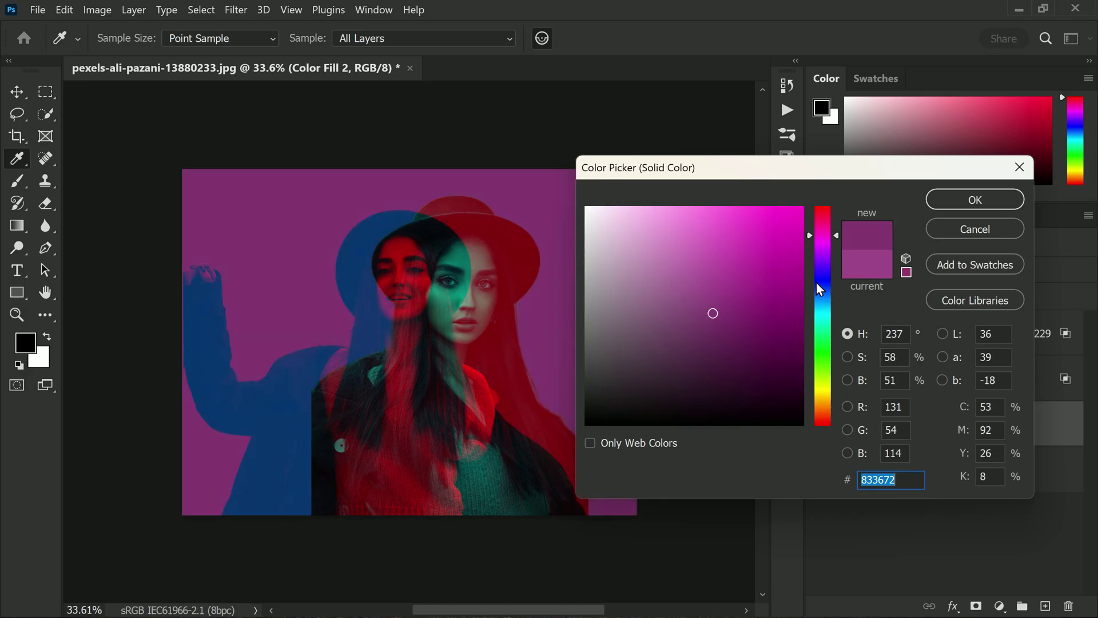
Settle Color Fill 2 on an orange-brown colour after trying green and gold
left_click(824, 334)
left_click(824, 371)
left_click(824, 404)
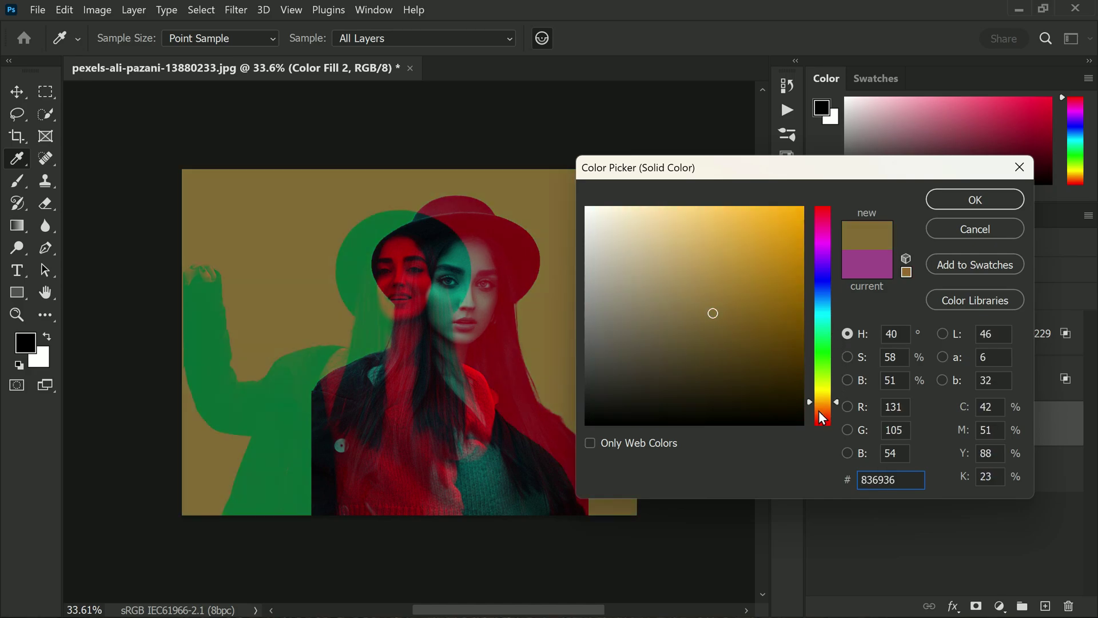
left_click(823, 414)
left_click(944, 197)
Select the top portrait layer and hide the brown Color Fill 2 layer
key("v")
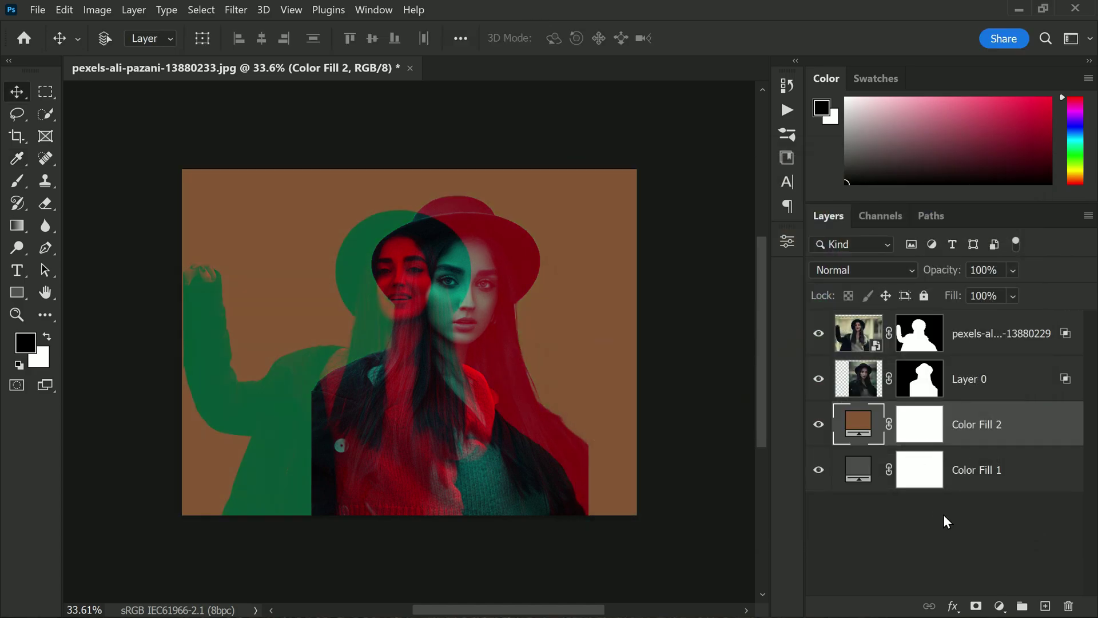
key("alt+period")
left_click(819, 425)
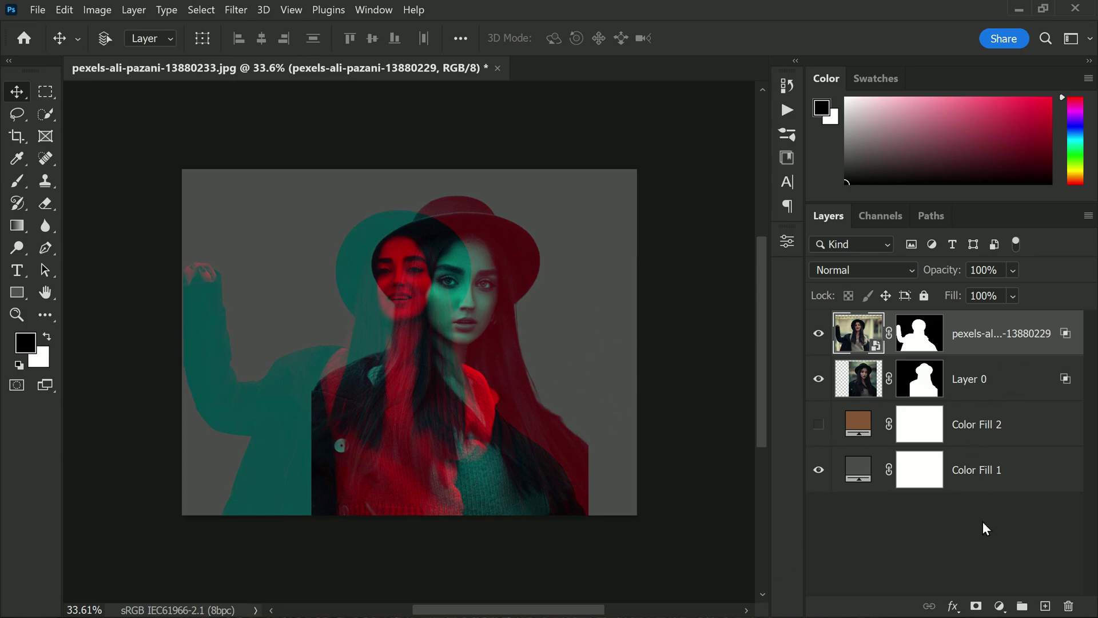
Add a Levels adjustment over the portraits with white input 217 and midtones about 0.79
left_click(1000, 606)
left_click(995, 372)
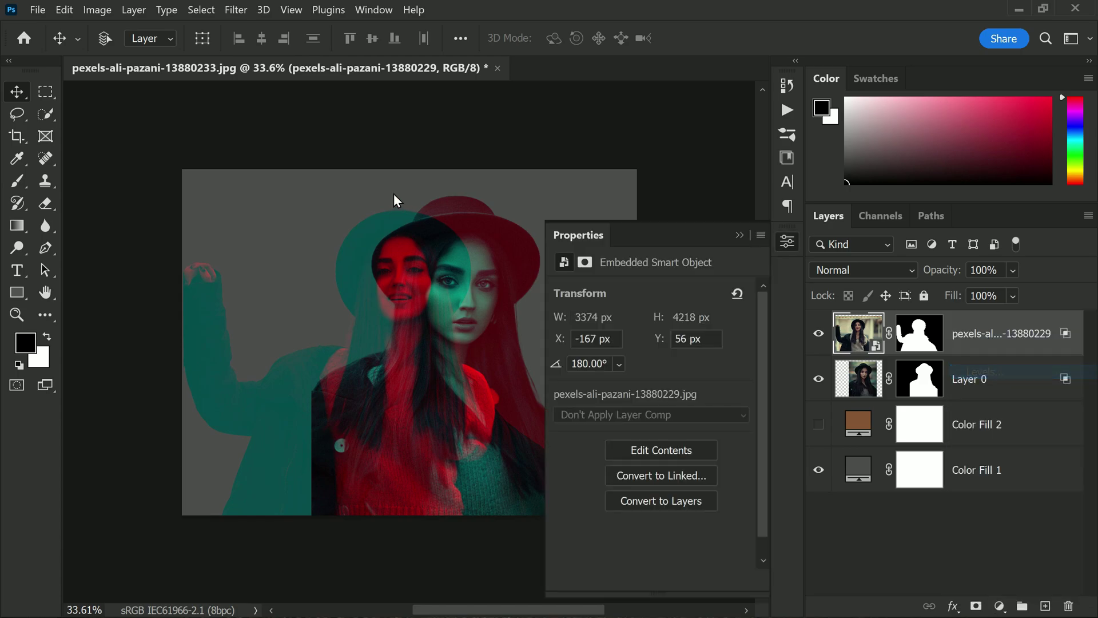
left_click_drag(747, 420, 722, 420)
mouse_move(655, 421)
left_mouse_down()
mouse_move(679, 420)
mouse_move(668, 423)
left_mouse_up()
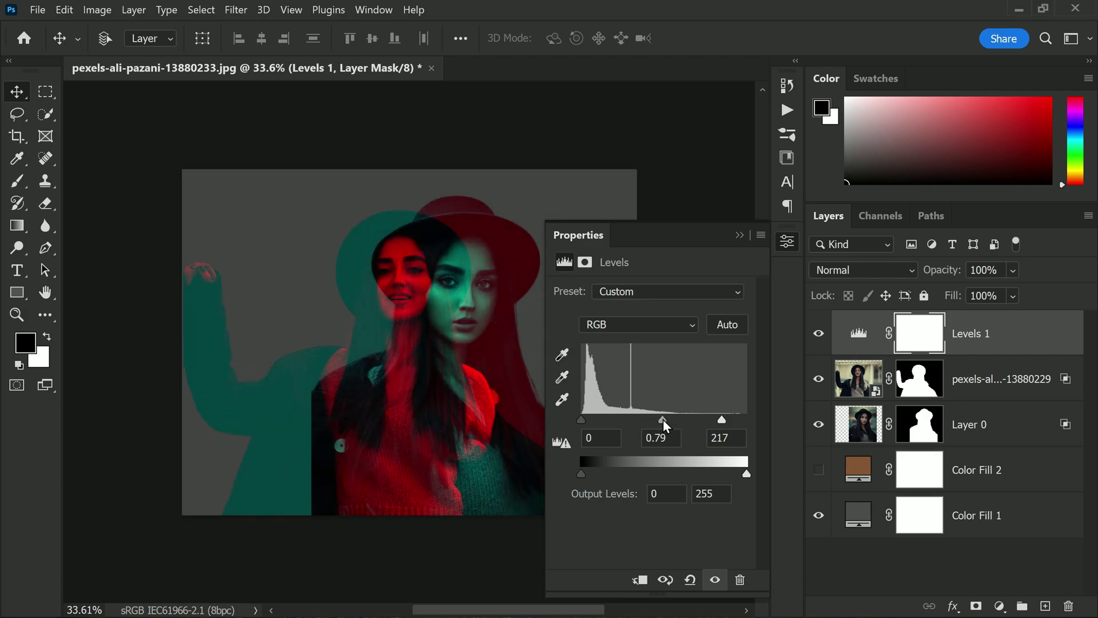
left_click(739, 235)
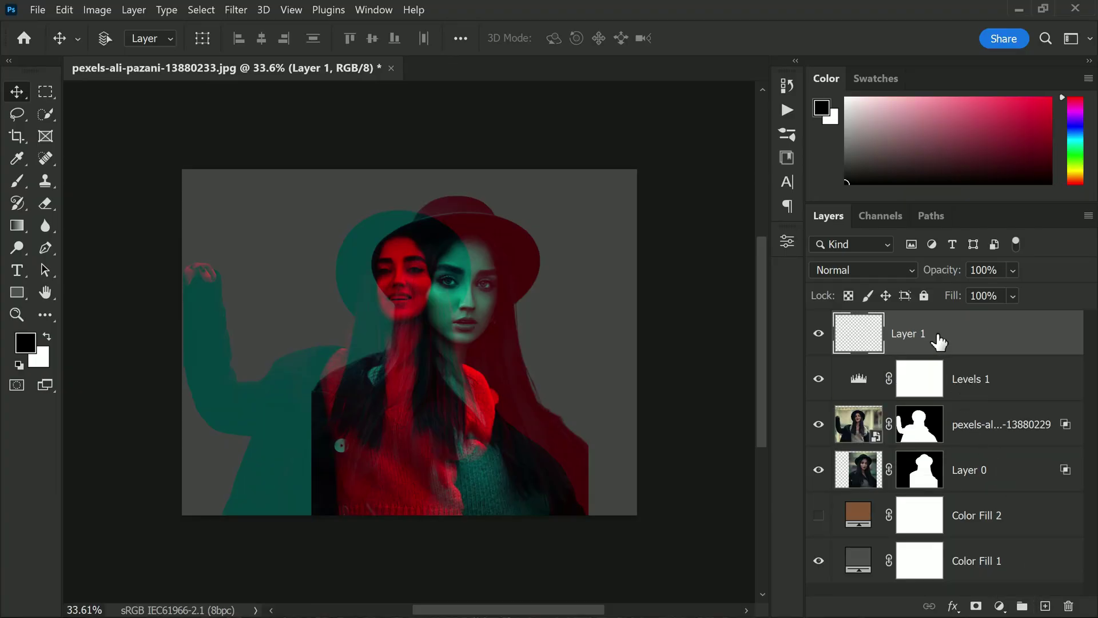
Fill the new layer with 50% gray
left_click(64, 10)
left_click(160, 264)
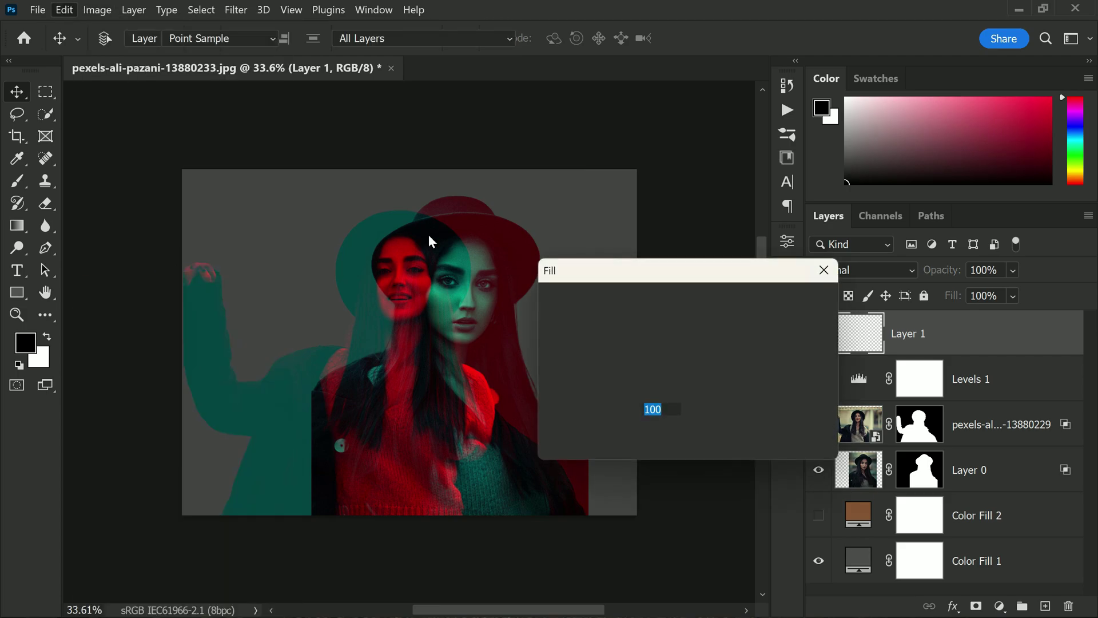
left_click(787, 306)
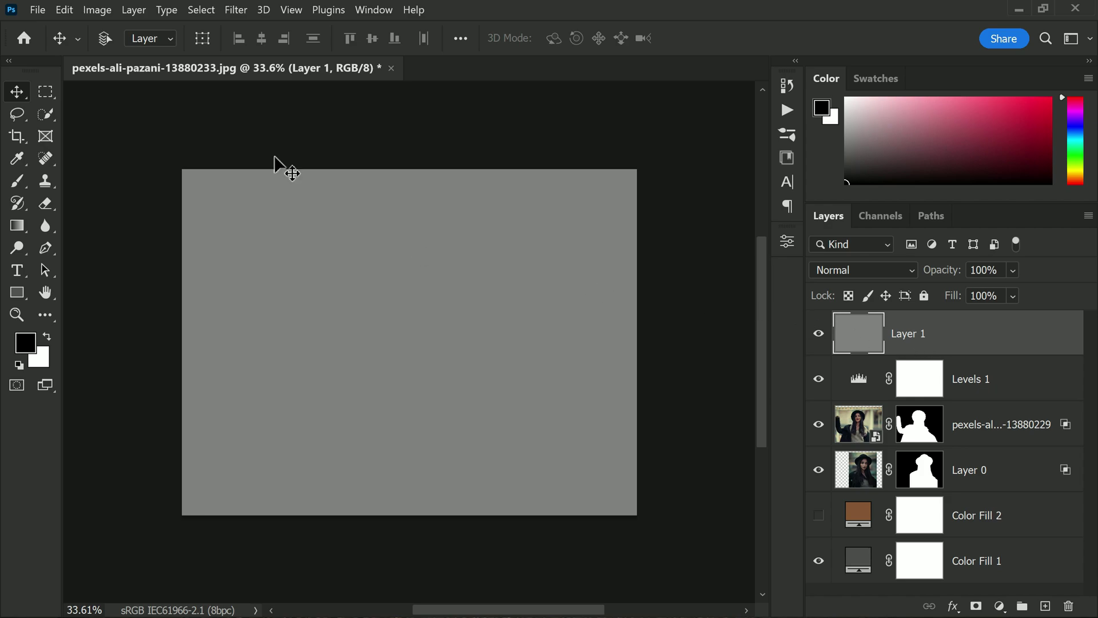
Add 8.21% Gaussian monochromatic noise to the gray layer
left_click(236, 9)
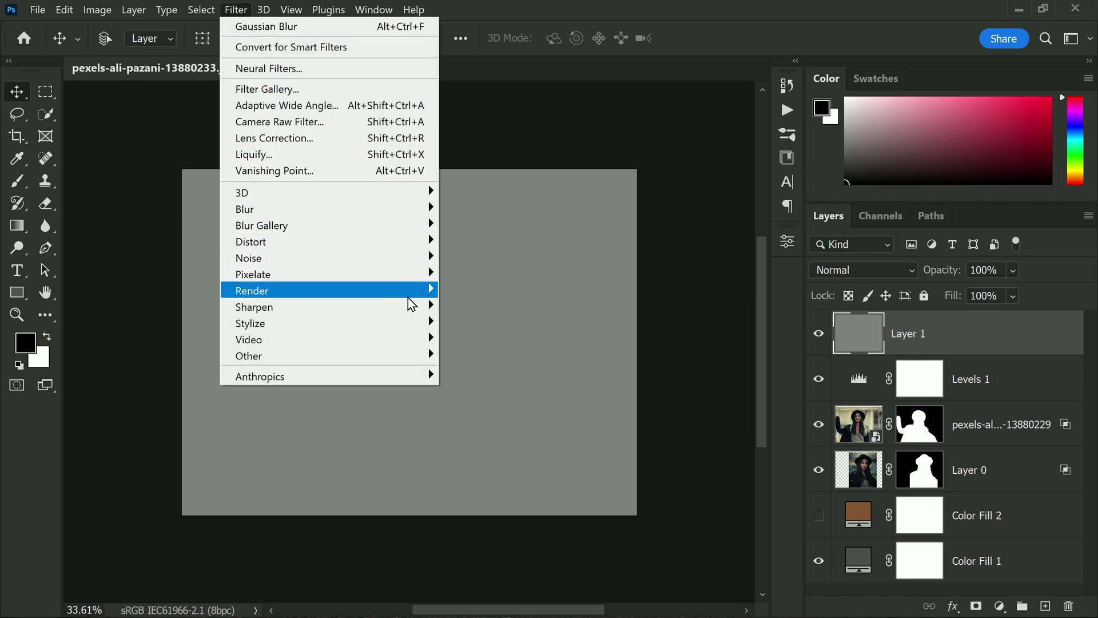
mouse_move(425, 263)
left_click(458, 257)
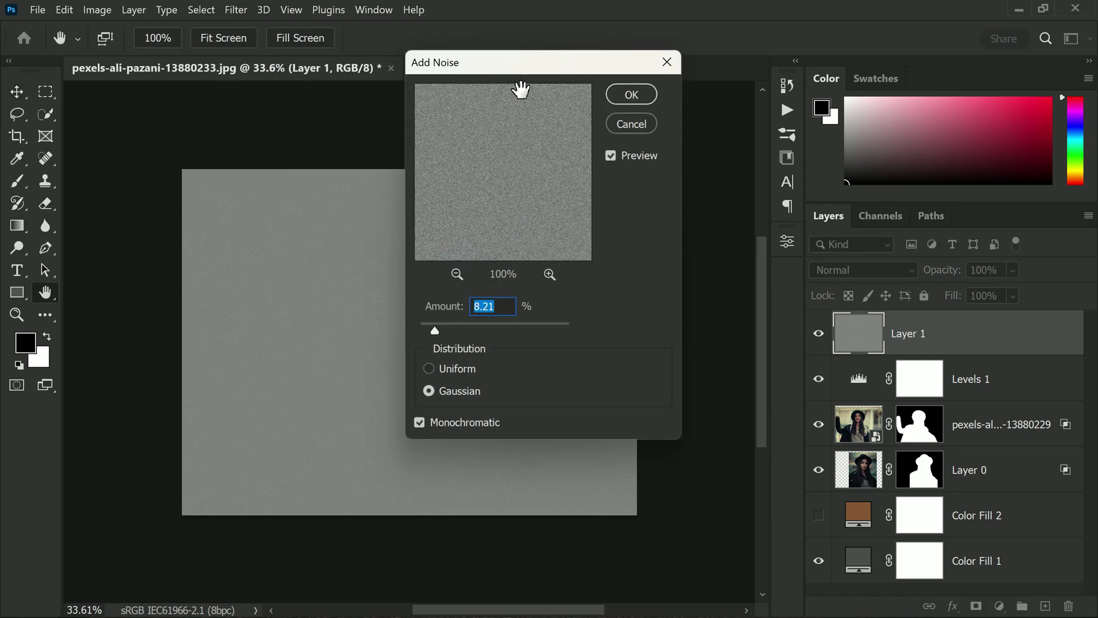
left_click_drag(544, 64, 680, 79)
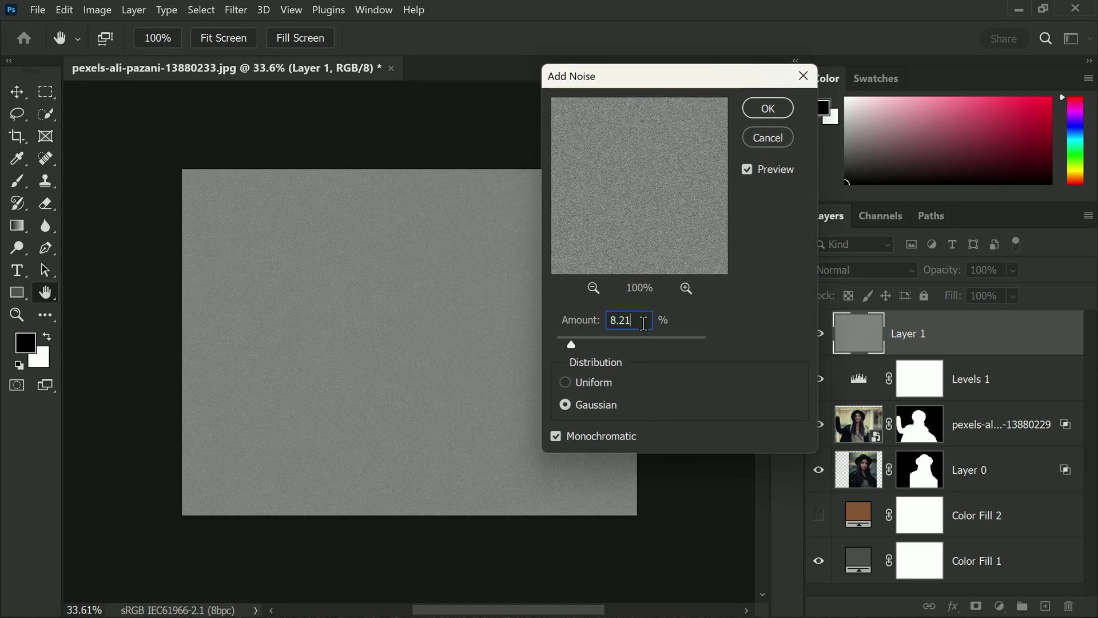
left_click(752, 108)
Blend the noisy gray layer in Overlay mode at 70% opacity
left_click(903, 271)
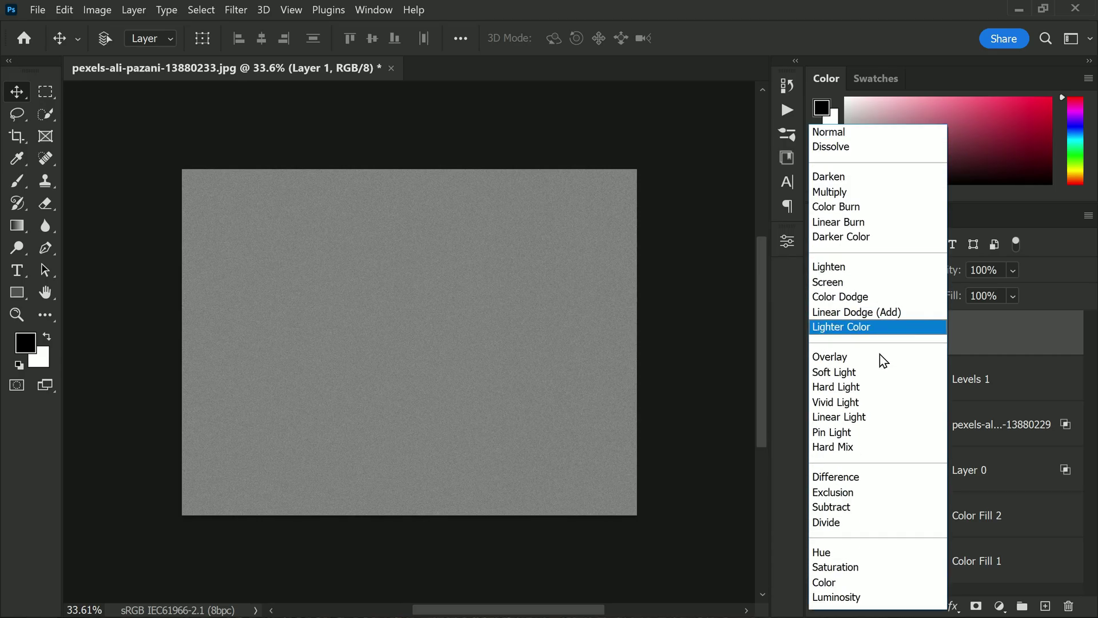
left_click(874, 352)
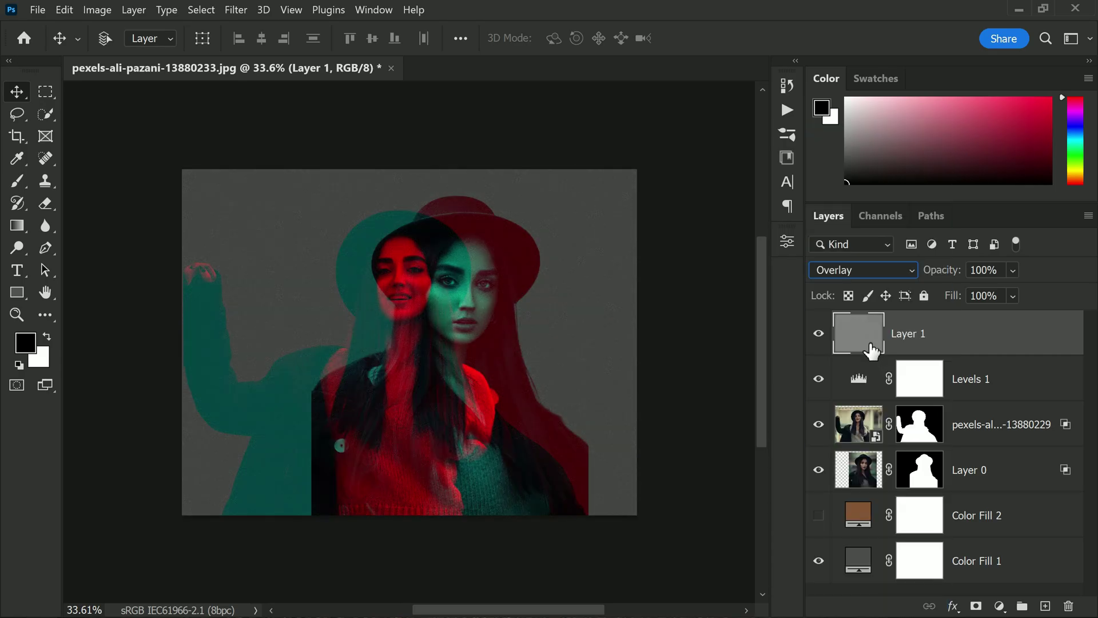
left_click(989, 570)
left_click(946, 315)
mouse_move(948, 279)
left_mouse_down()
mouse_move(898, 282)
mouse_move(926, 281)
left_mouse_up()
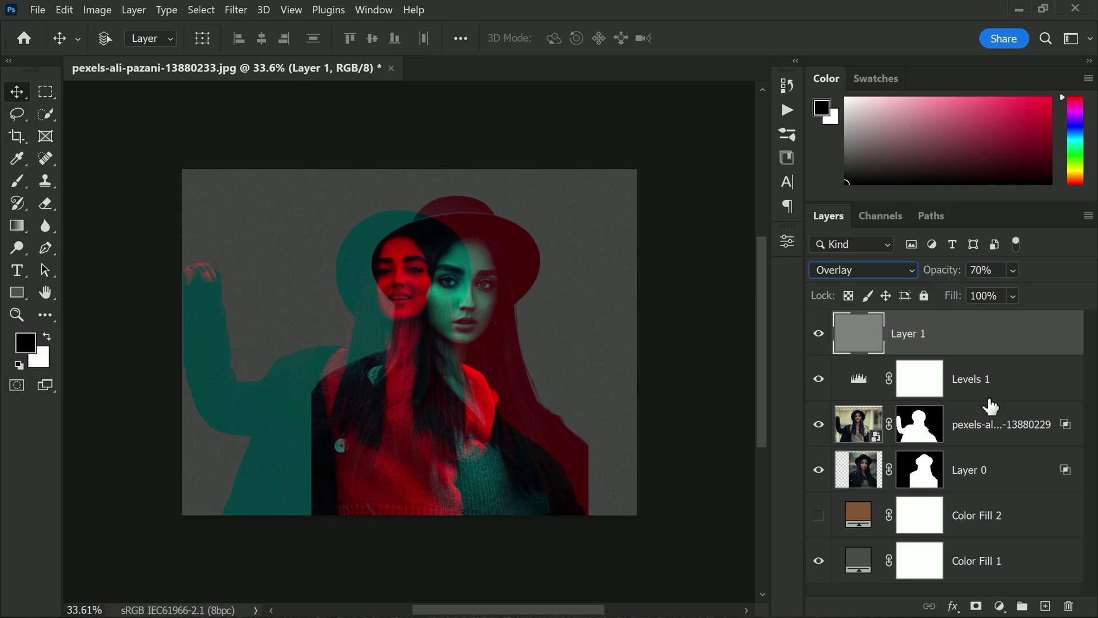
left_click(974, 572)
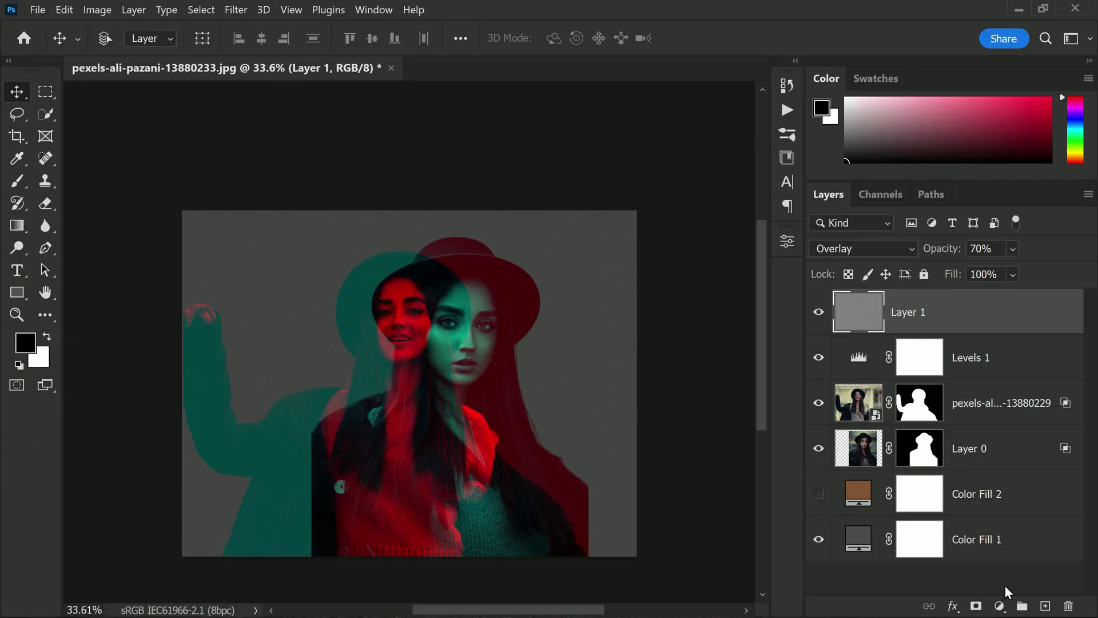
Add a Hue/Saturation adjustment with hue -135 and hide the gray Color Fill 1 layer
left_click(1000, 608)
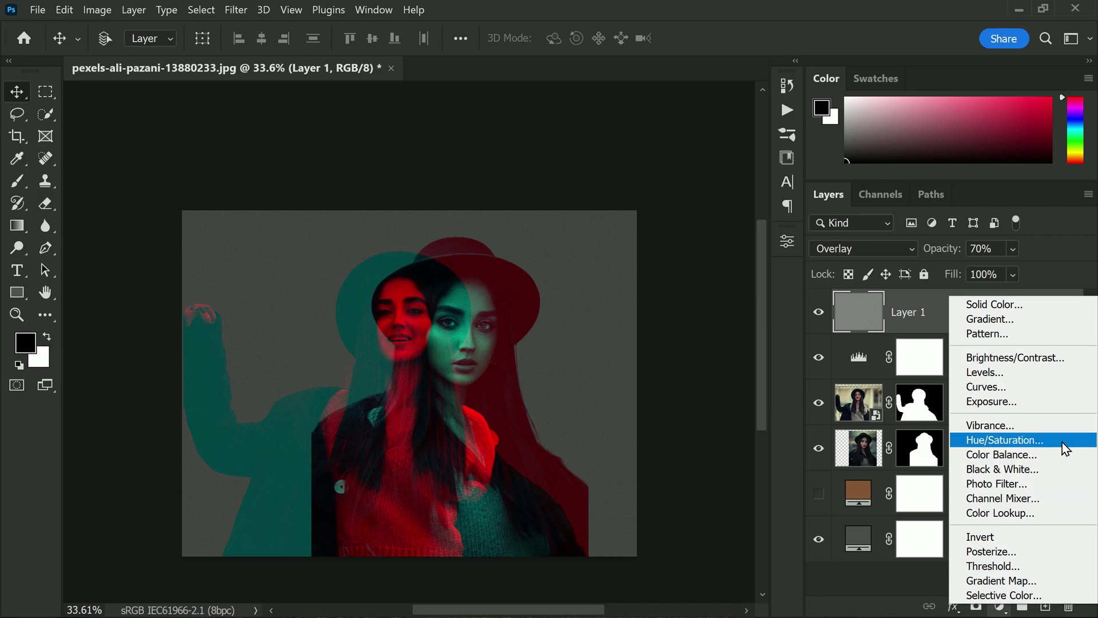
left_click(1007, 441)
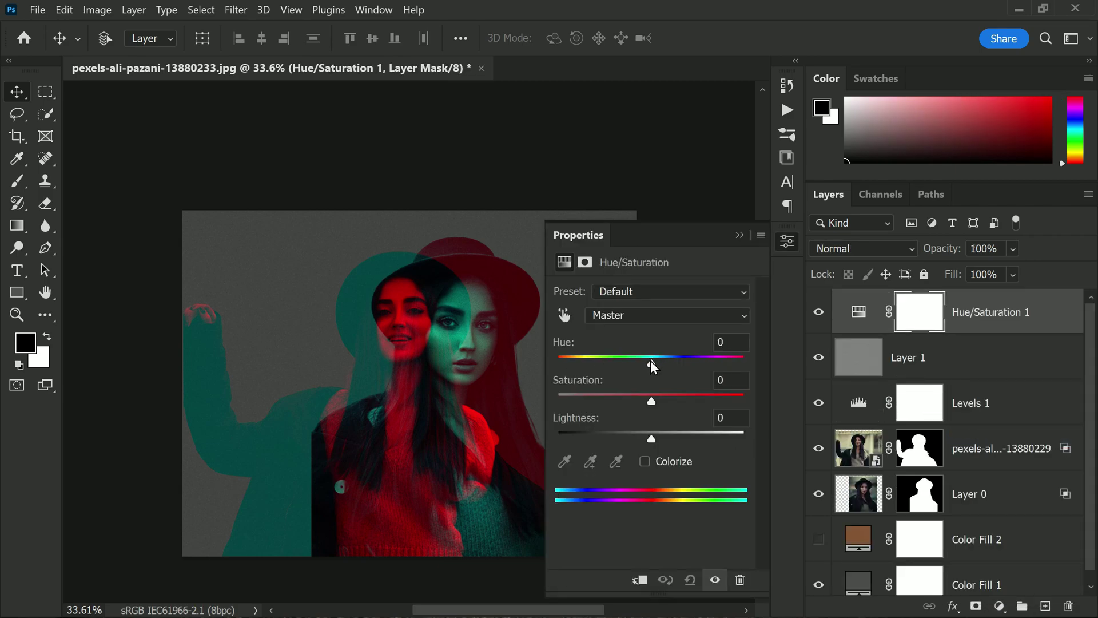
left_click_drag(650, 361, 578, 382)
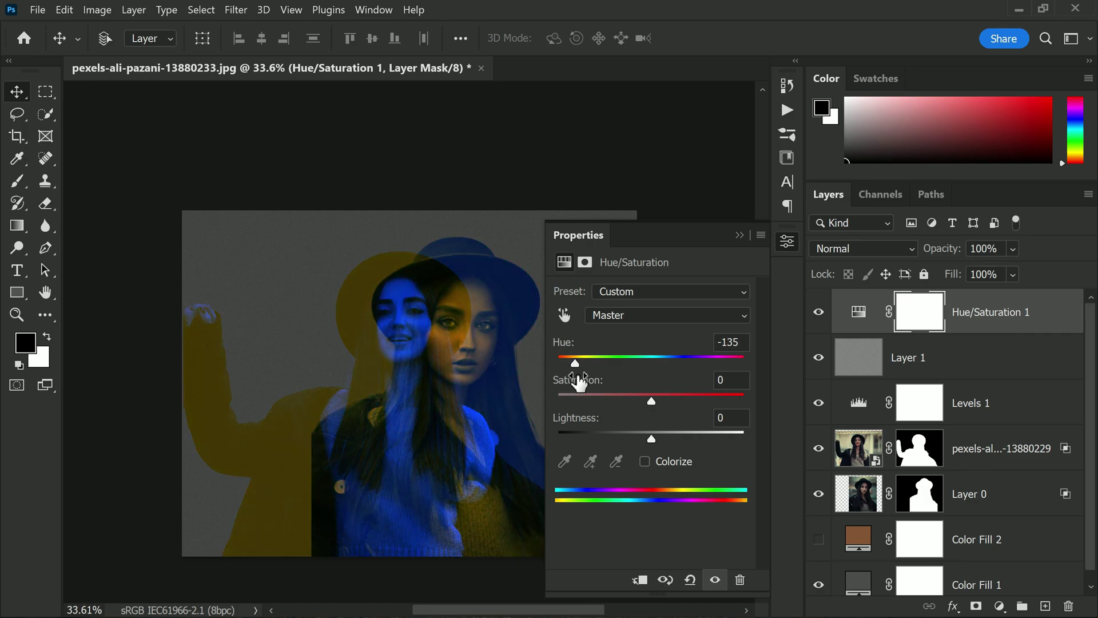
left_click(739, 236)
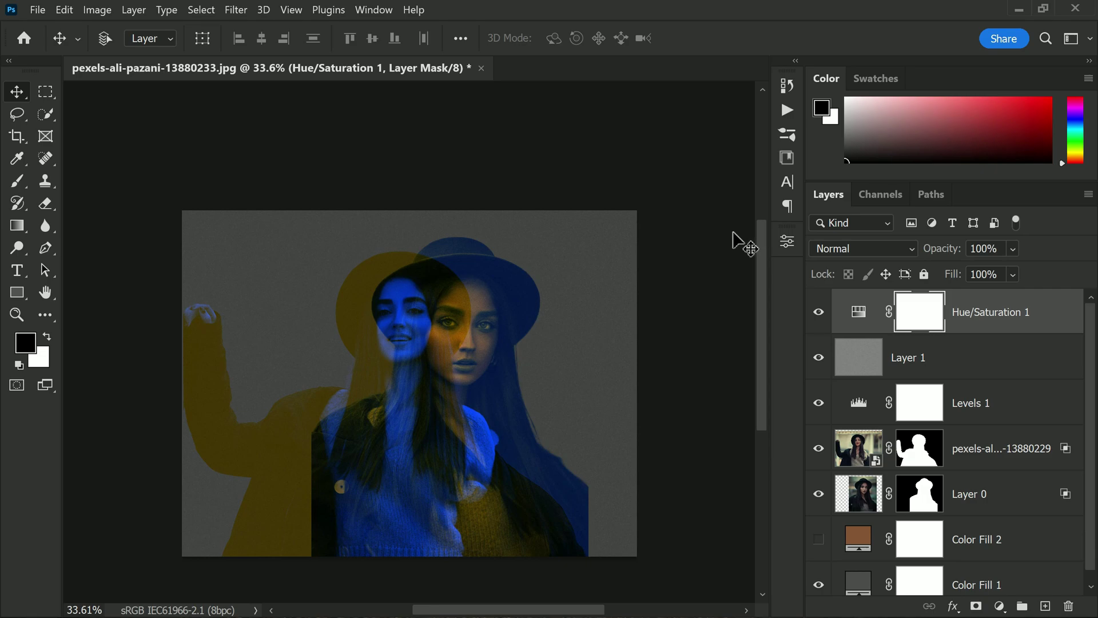
scroll(576, 248, "down", 2)
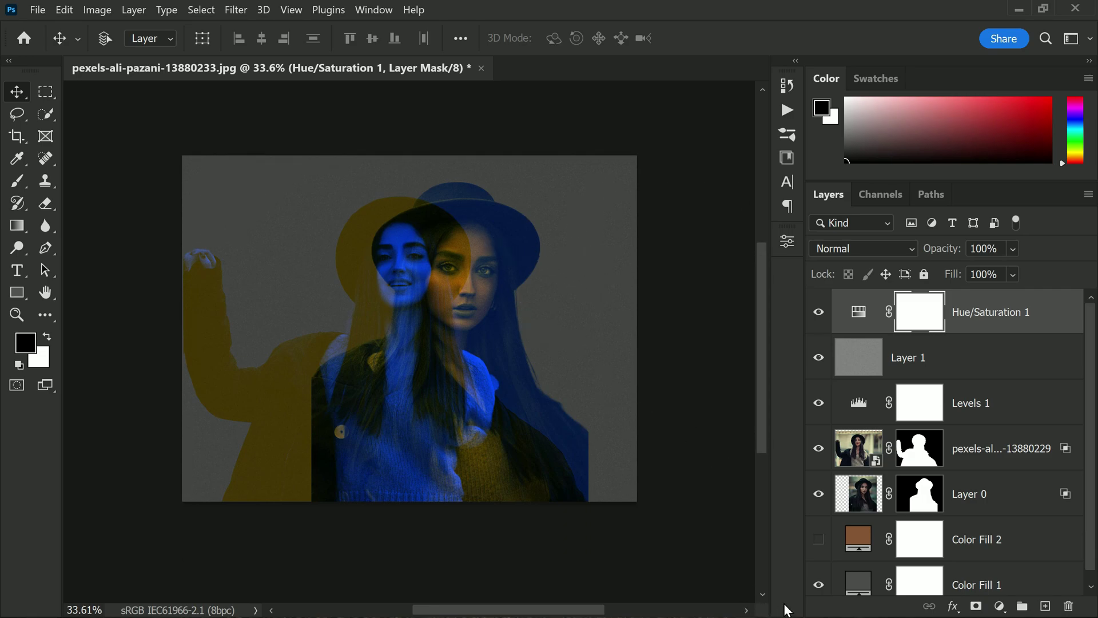
left_click(819, 586)
left_click(819, 541)
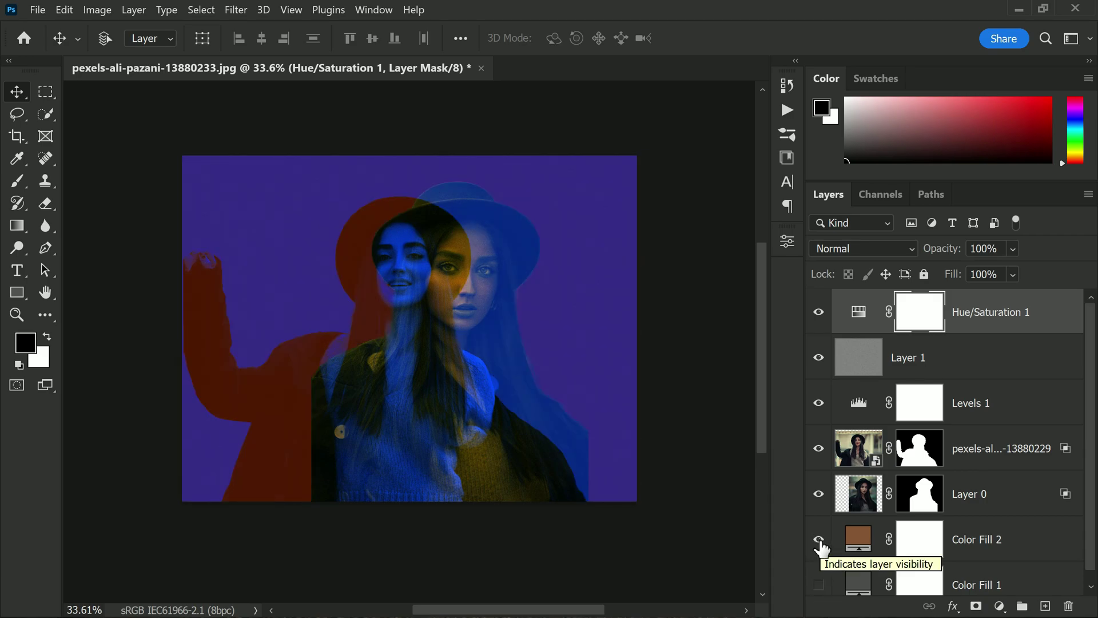
left_click(820, 540)
left_click(819, 586)
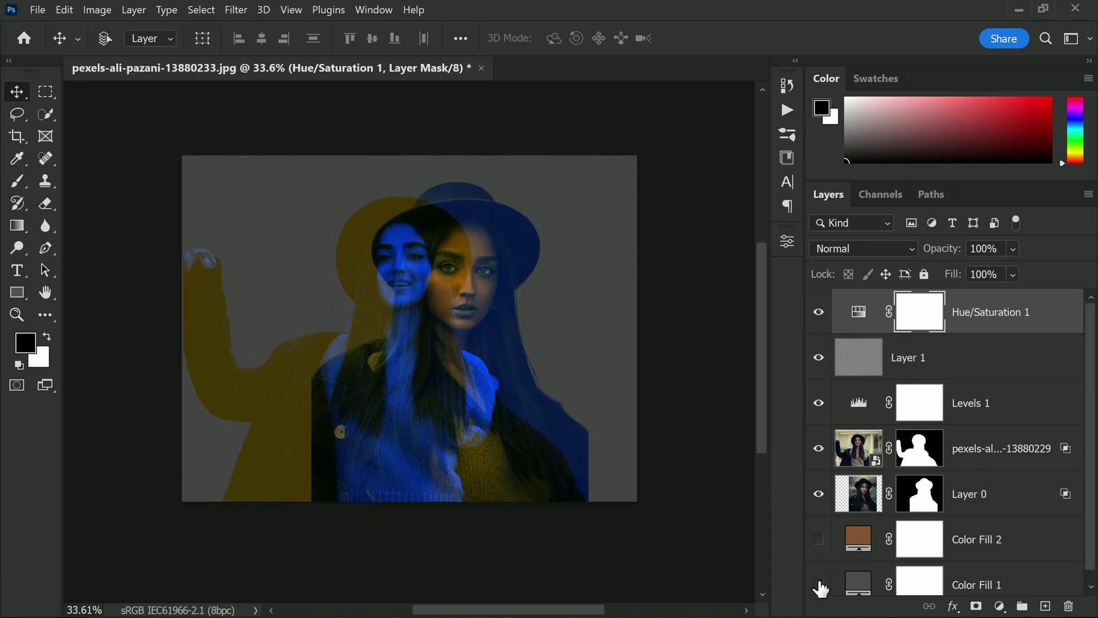
left_click(819, 585)
left_click(819, 540)
left_click(819, 539)
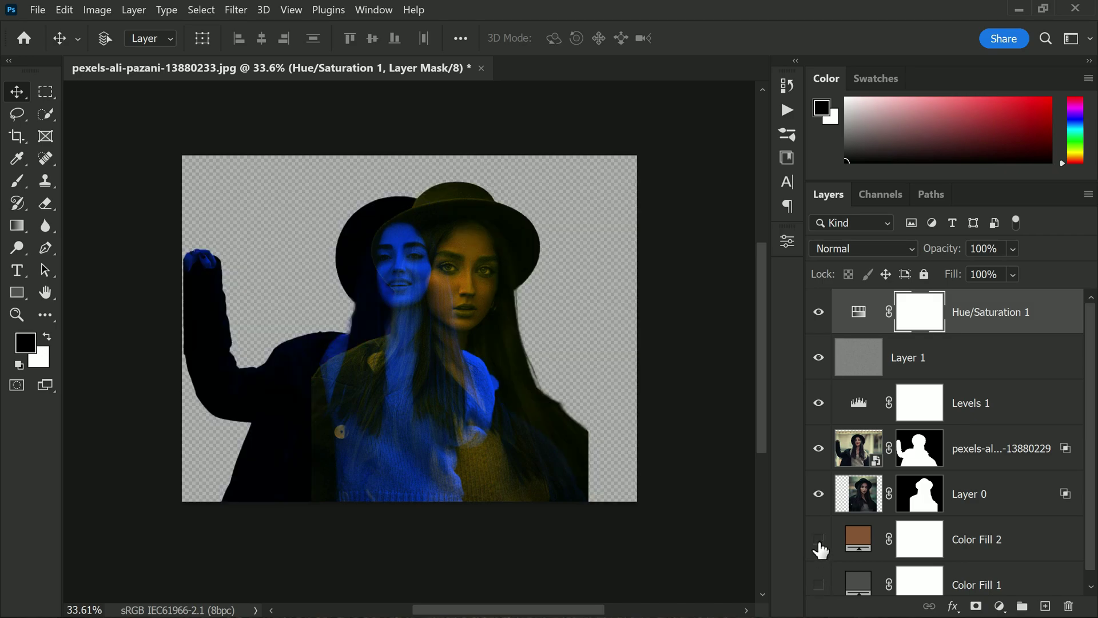
left_click(819, 585)
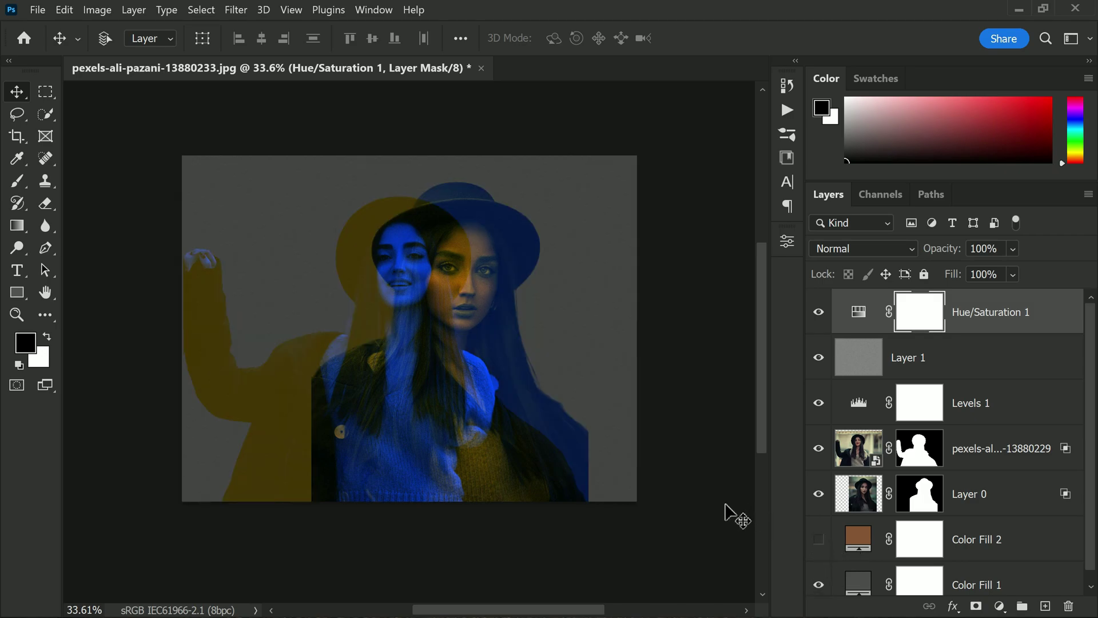